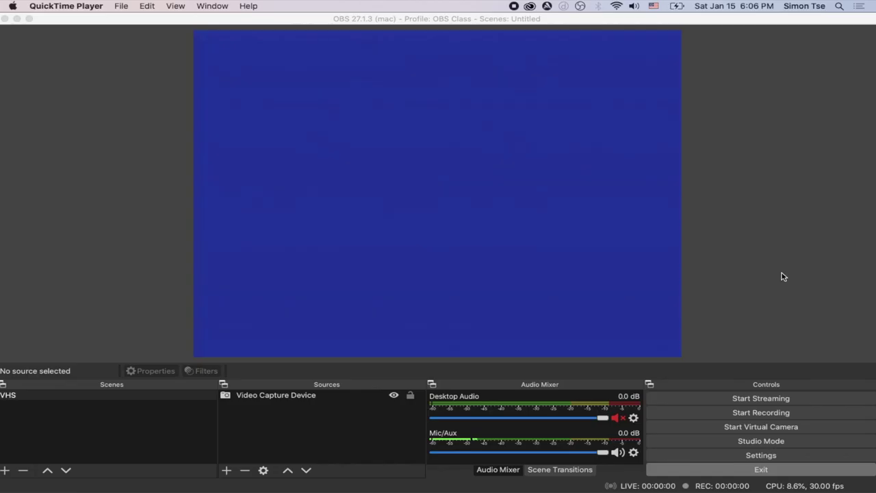
- Remove the existing Video Capture Device source from OBS
click(482, 21)
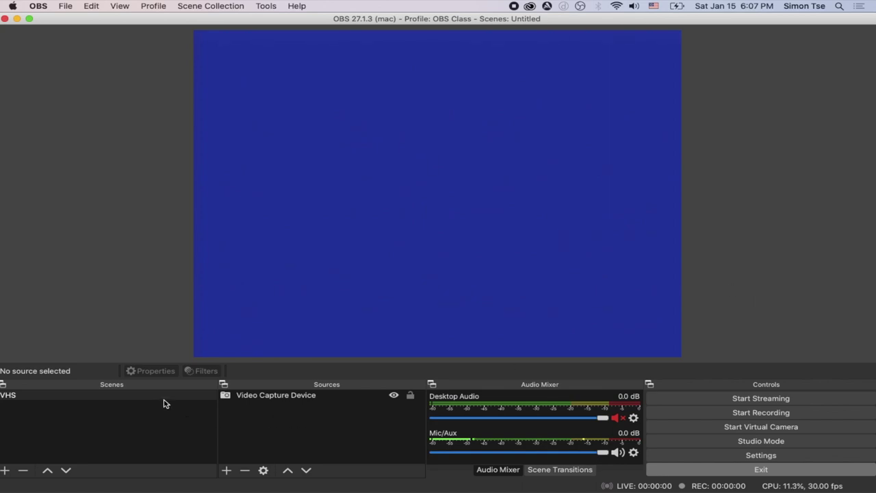
click(305, 395)
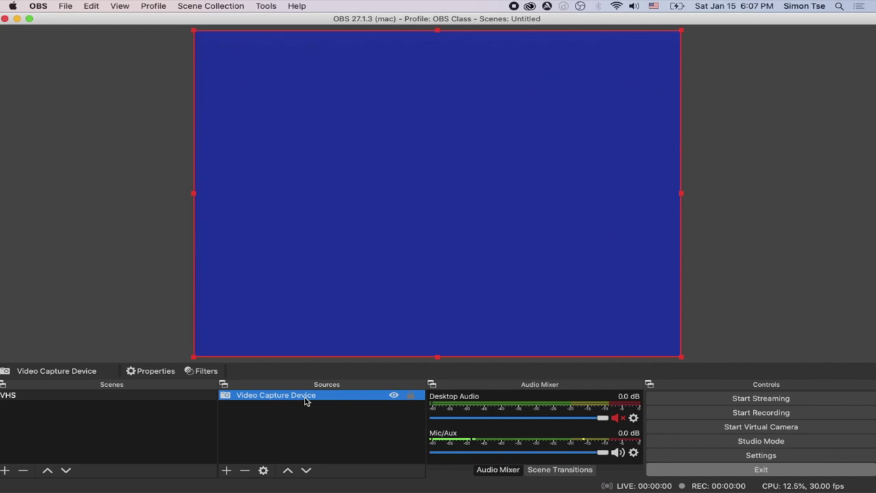
click(245, 471)
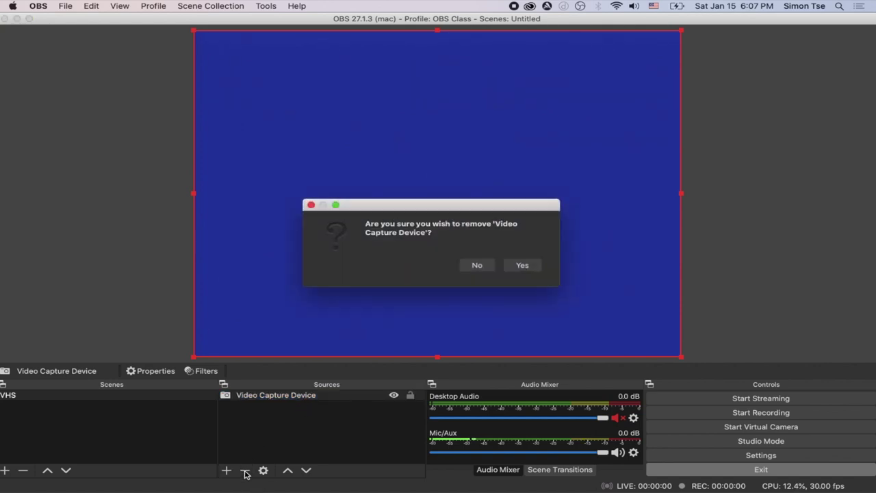
click(522, 265)
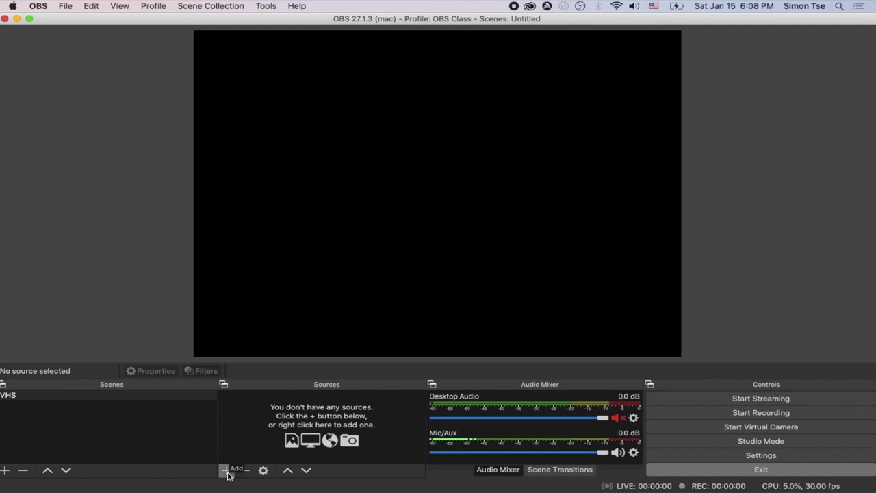
- Add a new Video Capture Device source with its default name, set to AV TO USB2.0
click(226, 471)
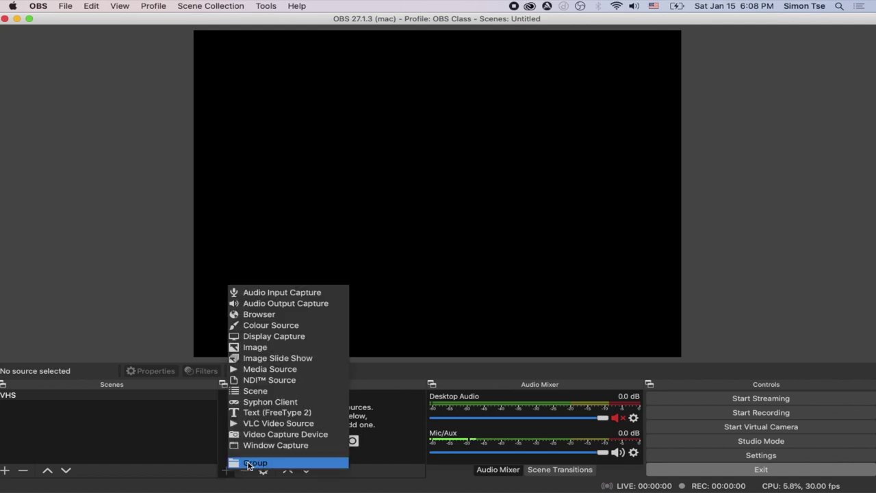
click(268, 436)
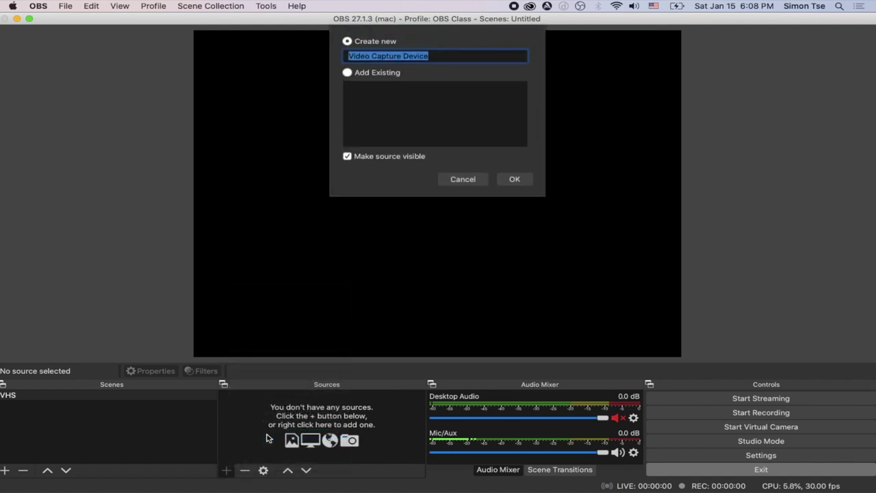
click(517, 180)
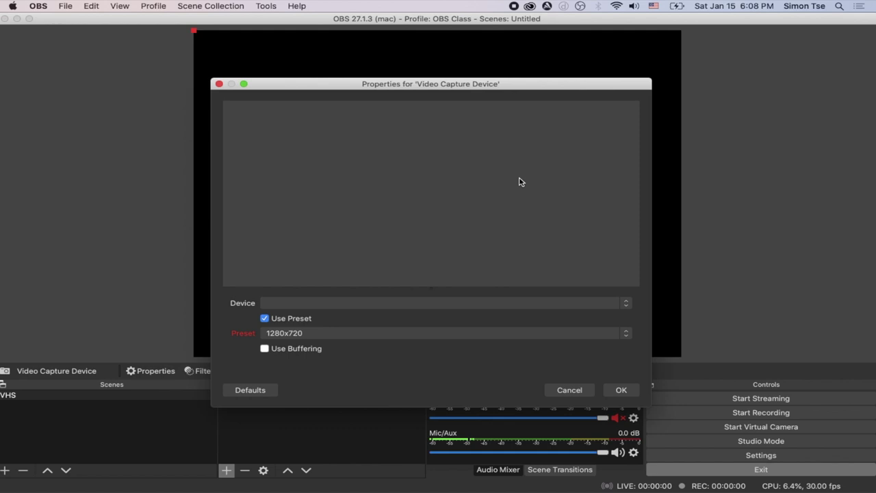
click(504, 304)
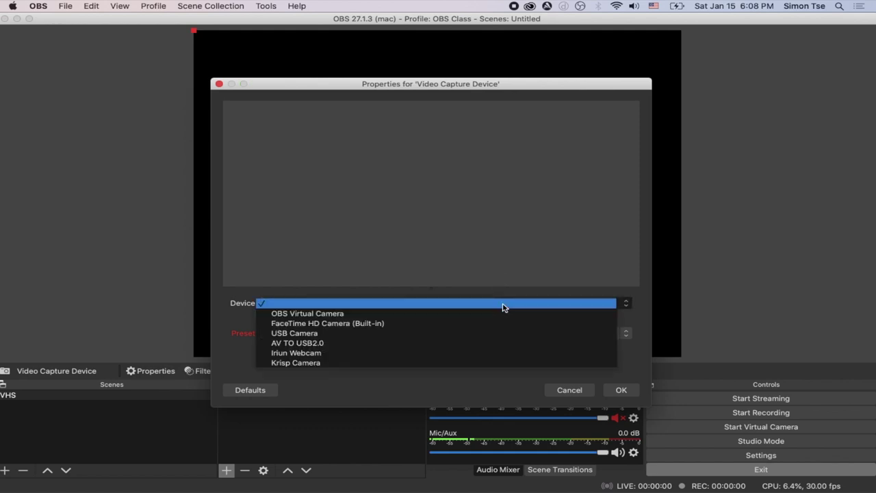
click(495, 348)
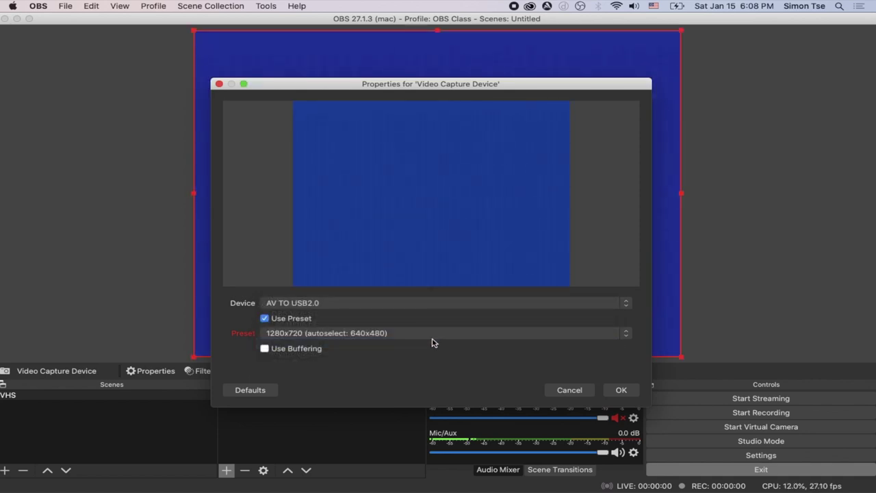
click(621, 390)
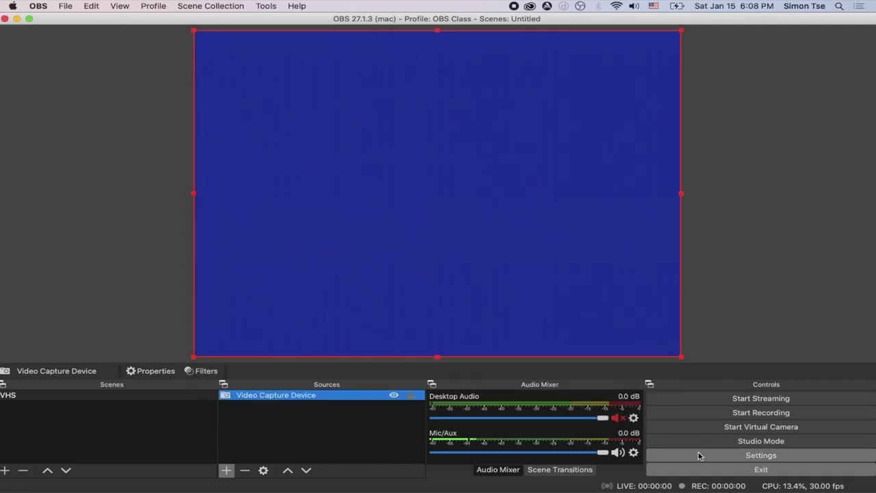
click(701, 458)
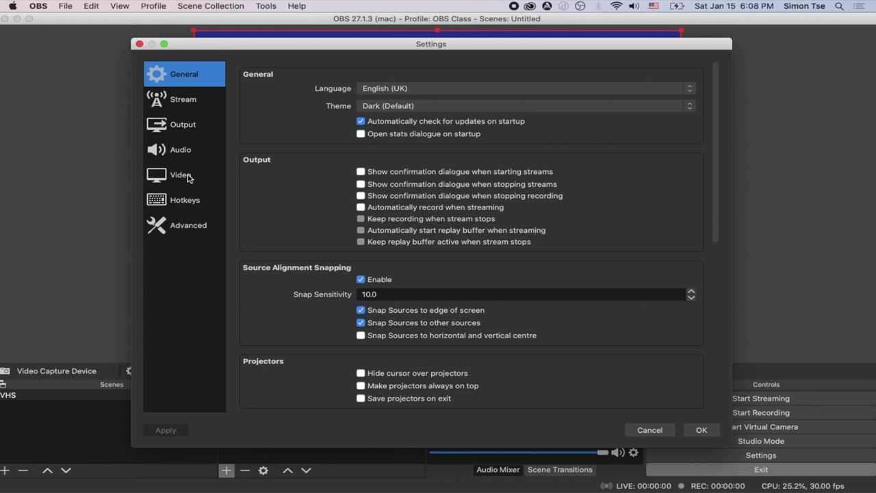
click(188, 177)
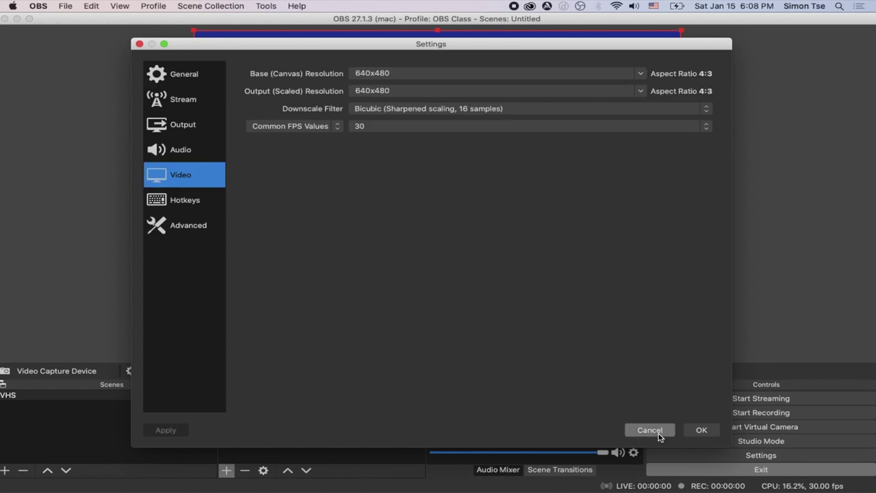
click(191, 150)
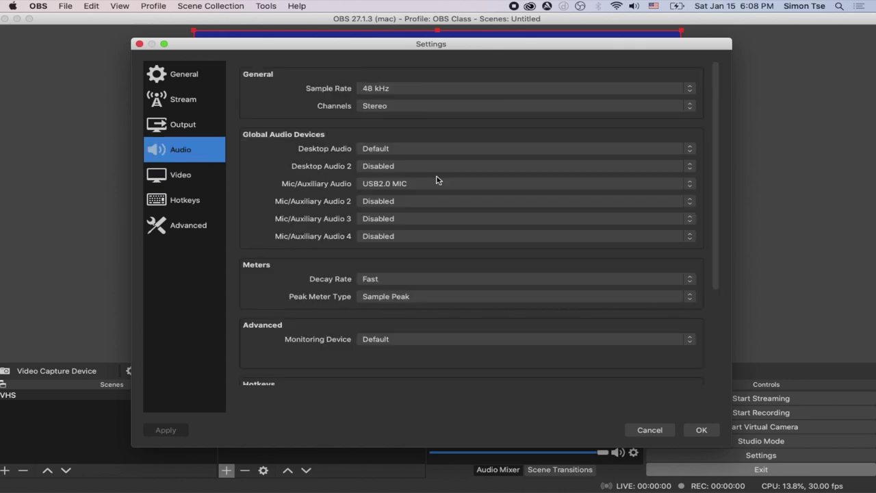
click(397, 191)
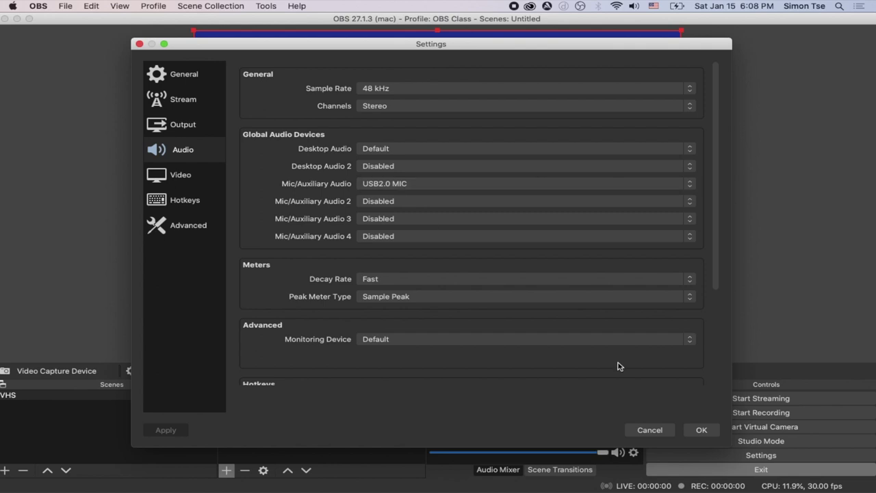
click(703, 430)
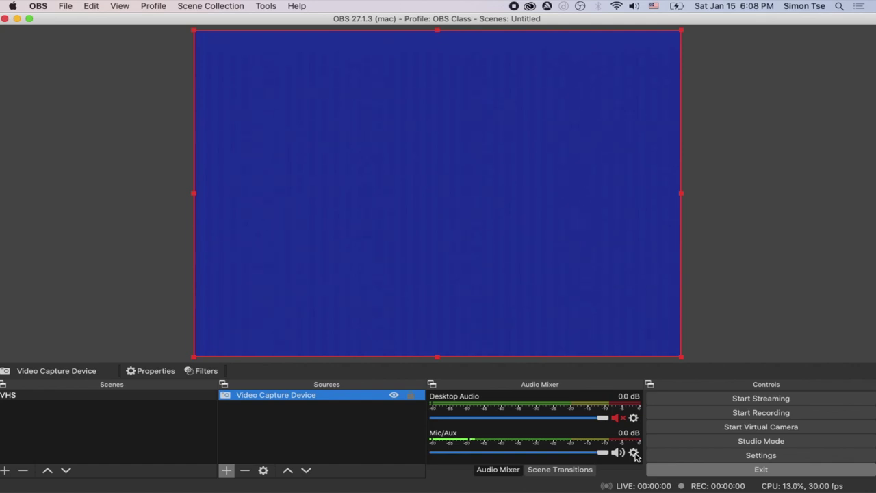
click(634, 453)
click(651, 444)
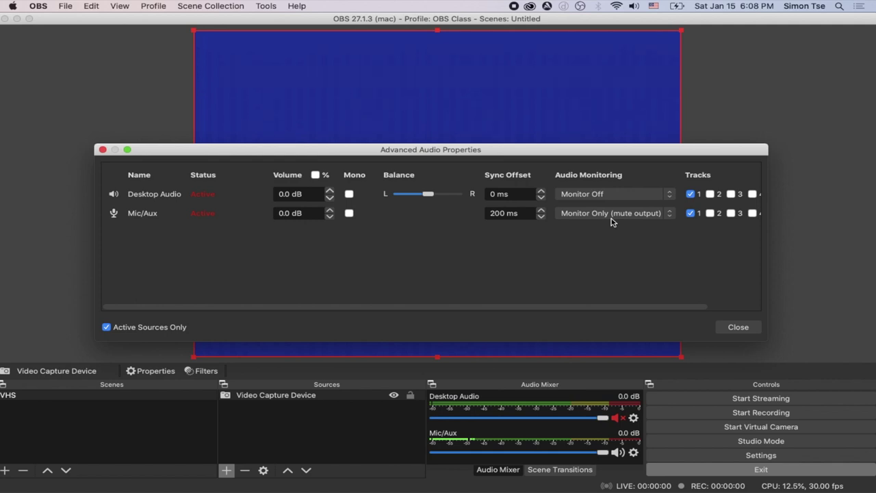
click(739, 325)
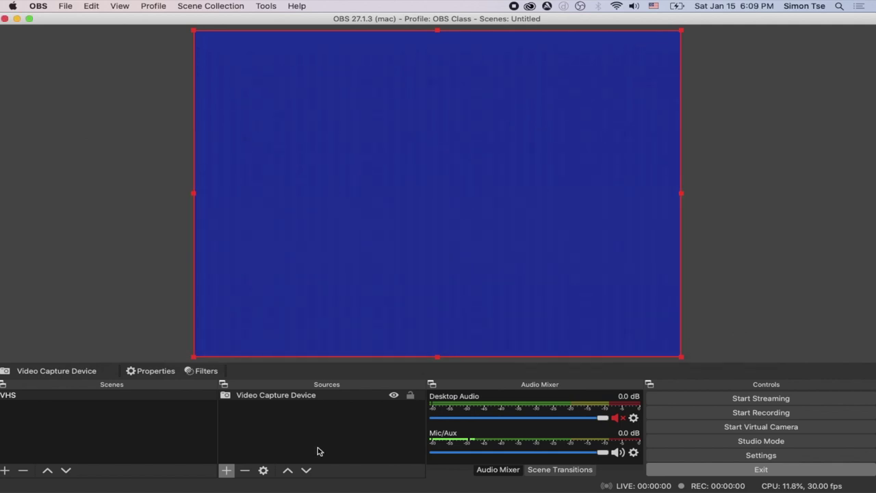
click(764, 321)
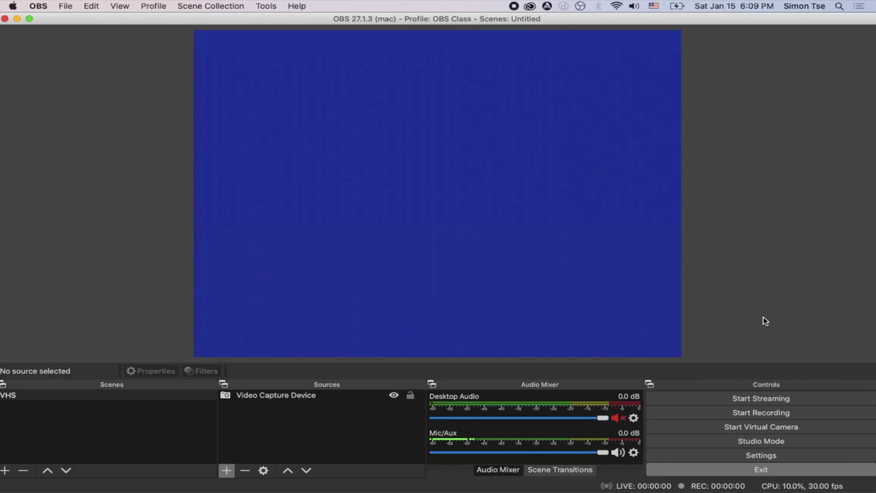
- Close OBS and open VLC's Open Capture Device dialog, keeping the input-device capture mode
click(762, 469)
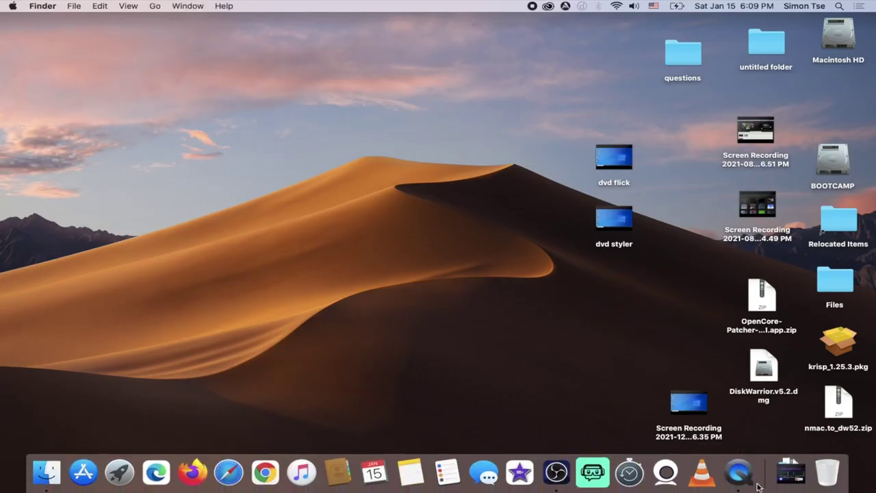
click(716, 482)
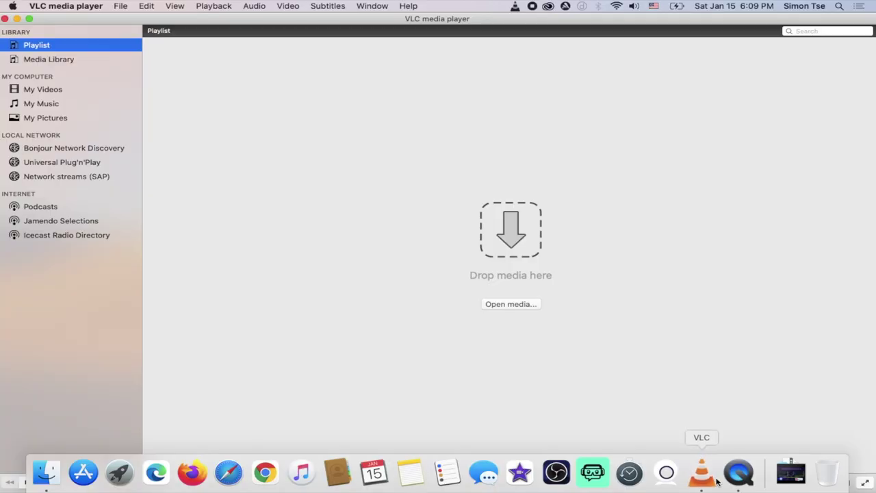
click(123, 7)
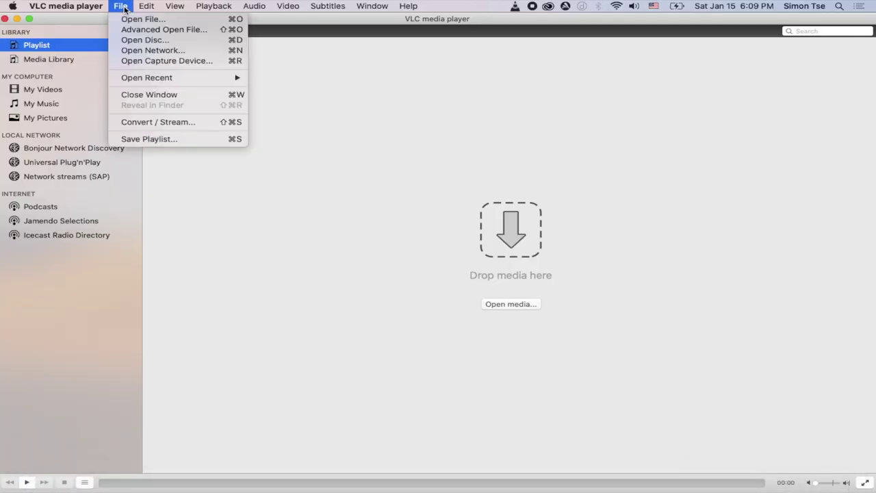
click(129, 63)
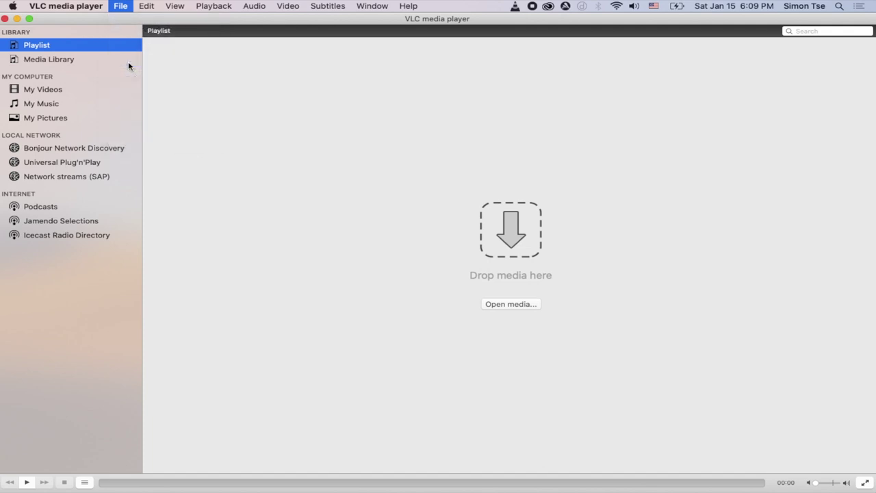
click(456, 120)
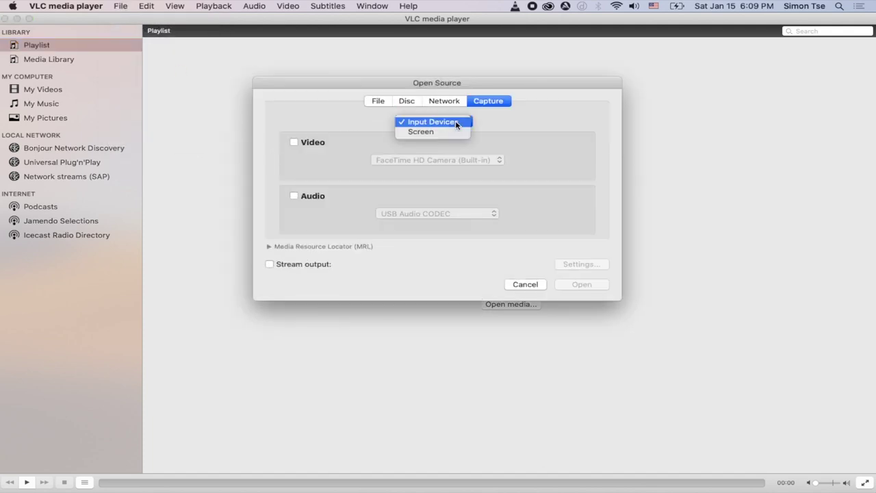
click(455, 122)
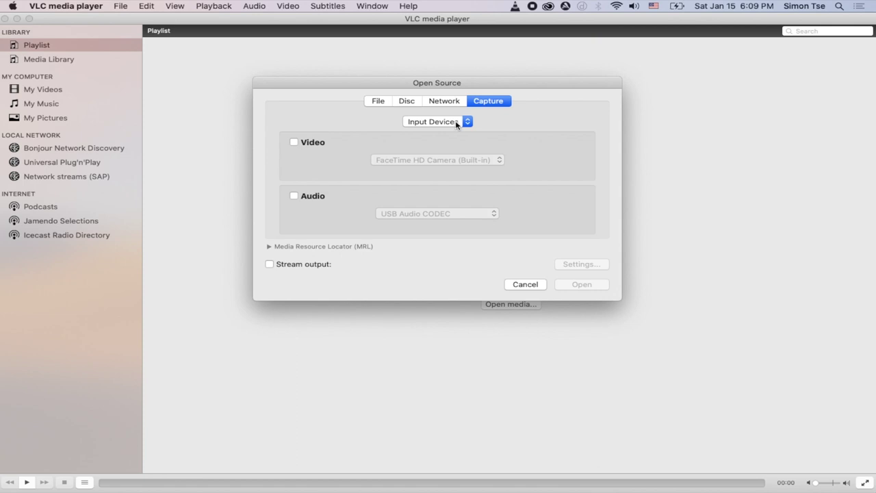
- Capture video from AV TO USB2.0 and audio from USB2.0 MIC, and start the stream
click(294, 142)
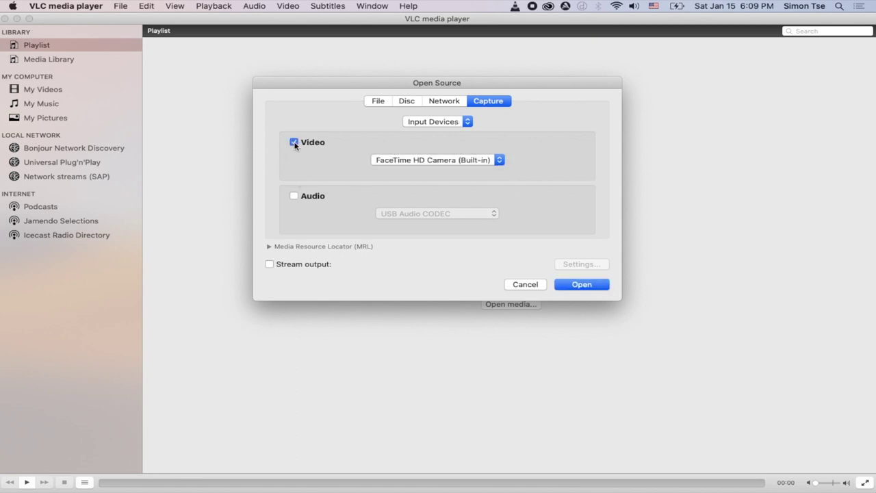
click(495, 161)
click(494, 181)
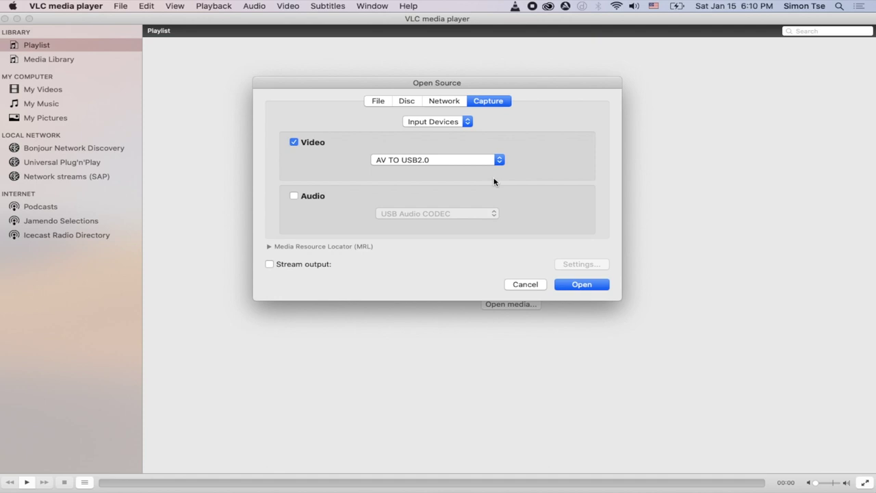
click(293, 196)
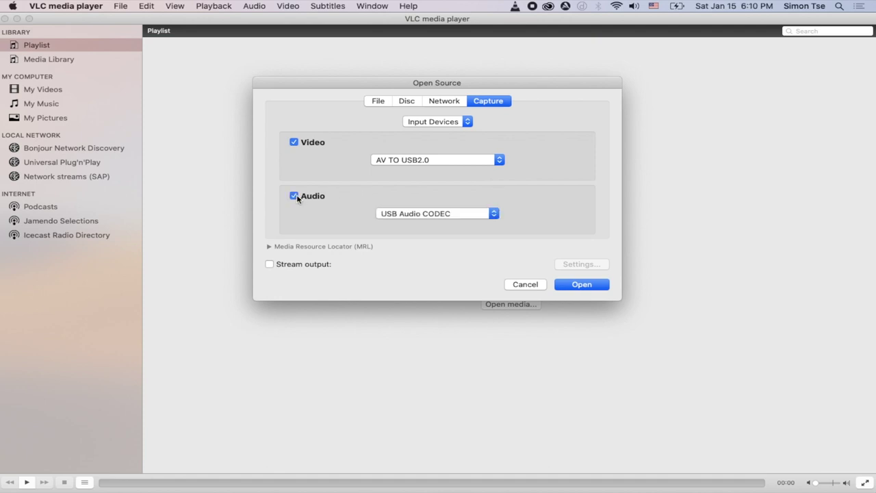
click(494, 214)
click(490, 205)
click(570, 286)
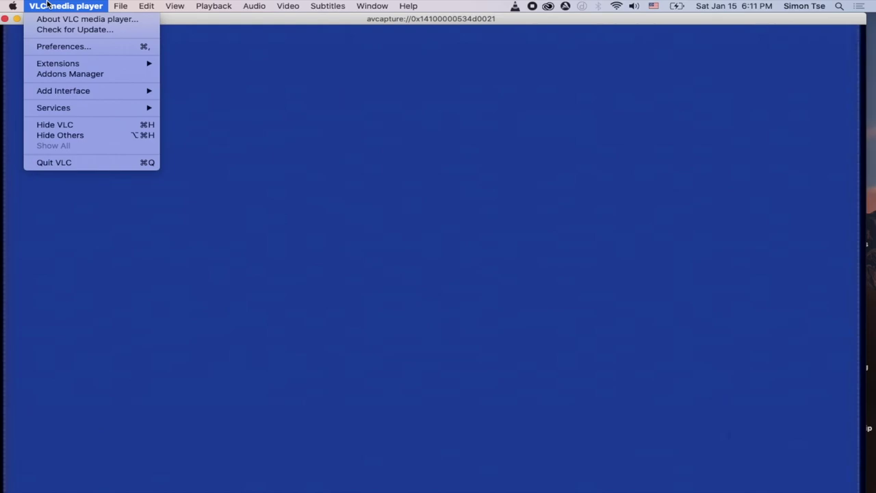
- Quit VLC and bring up the Privacy settings in Security & Privacy
click(61, 162)
click(11, 7)
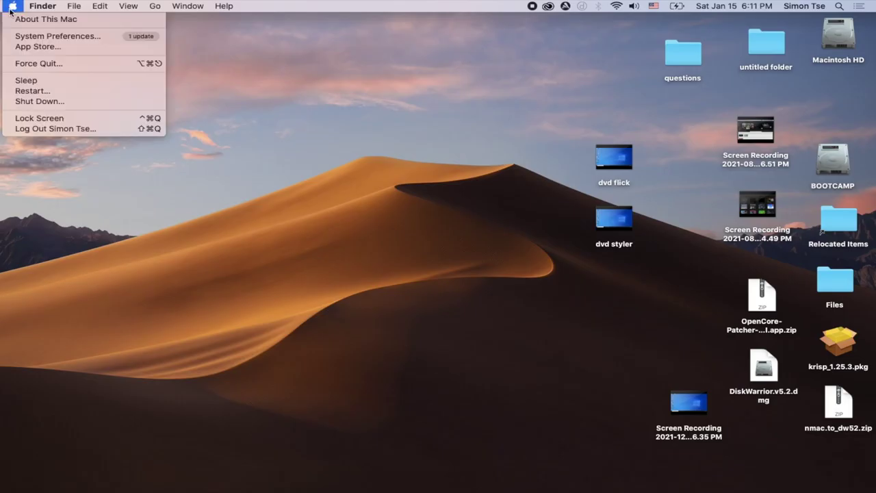
click(24, 38)
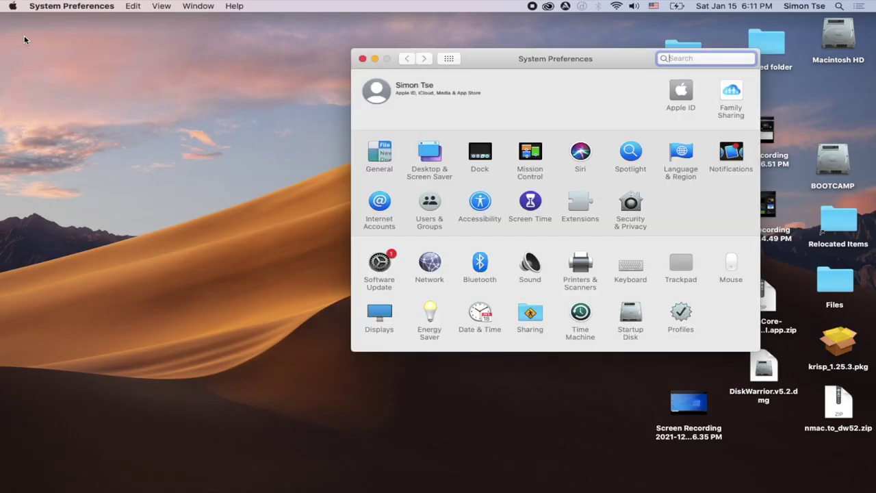
drag(524, 61, 405, 59)
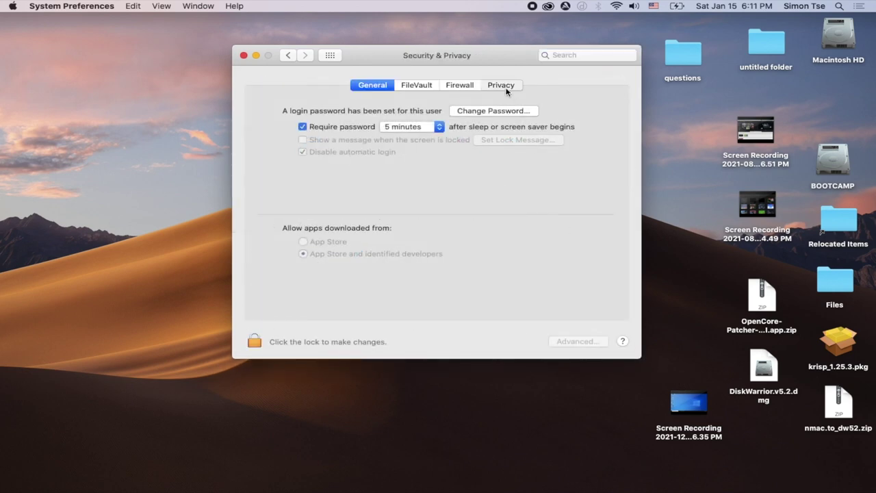
click(505, 85)
- Check which apps are allowed to use the Camera and Microphone
scroll(324, 178, down, 2)
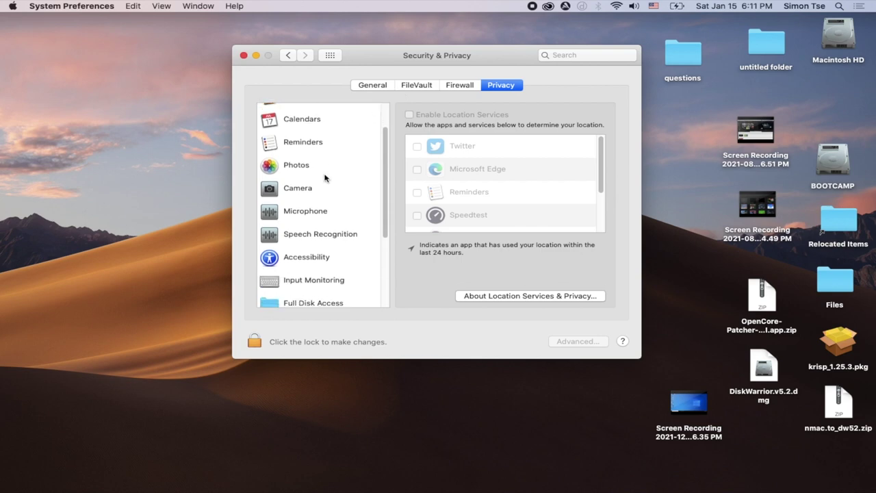
click(321, 191)
scroll(543, 199, down, 2)
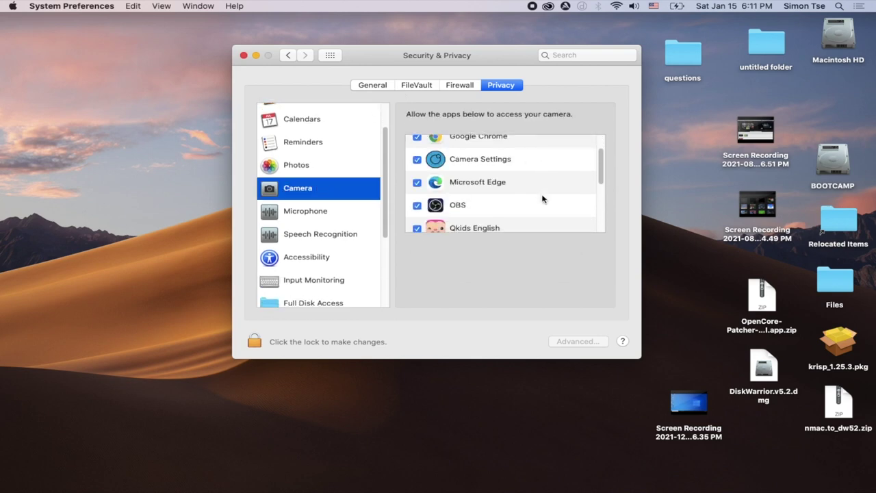
scroll(542, 198, up, 1)
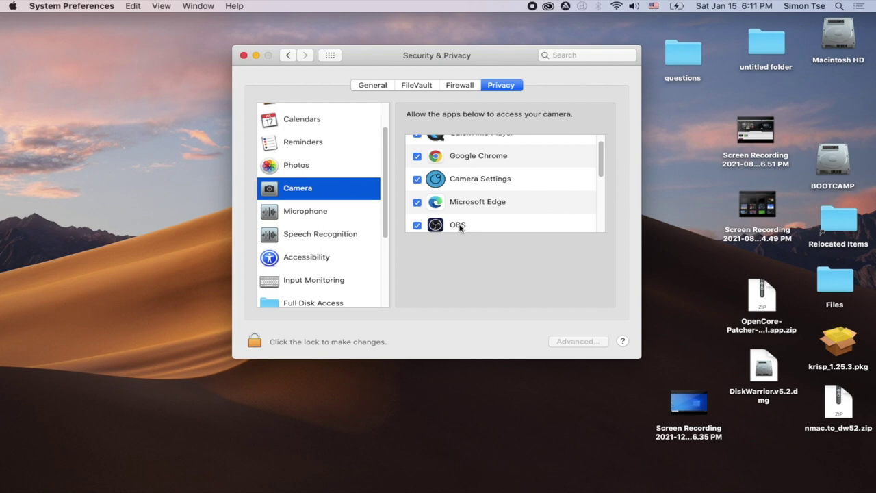
click(347, 216)
- Check which apps have Full Disk Access and Input Monitoring permission
scroll(480, 172, up, 1)
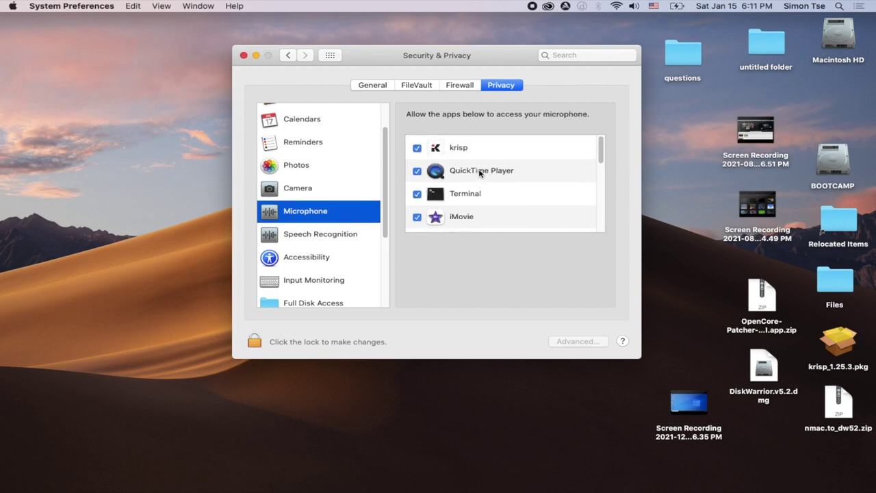
scroll(480, 172, down, 2)
scroll(443, 213, up, 1)
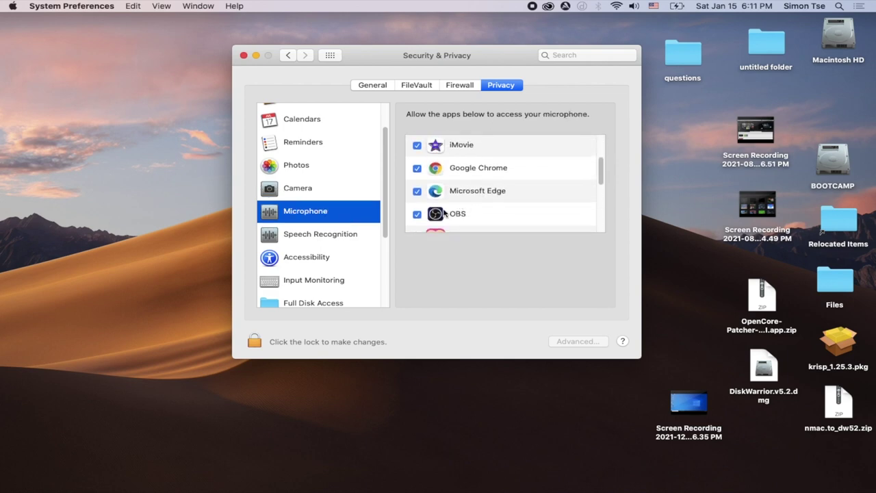
scroll(336, 264, down, 2)
click(331, 266)
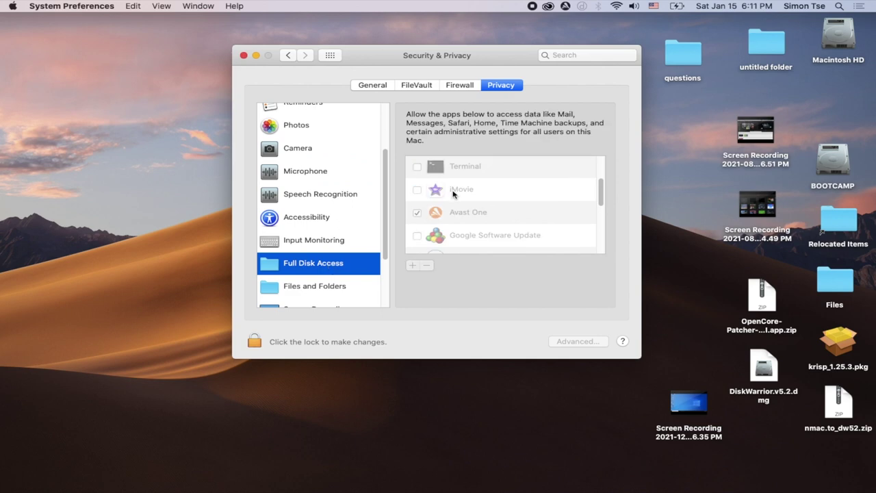
scroll(452, 194, down, 5)
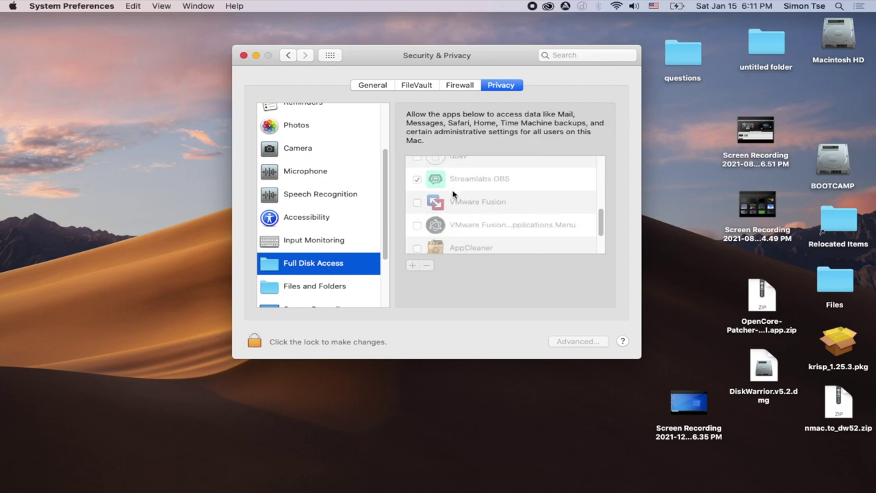
click(329, 251)
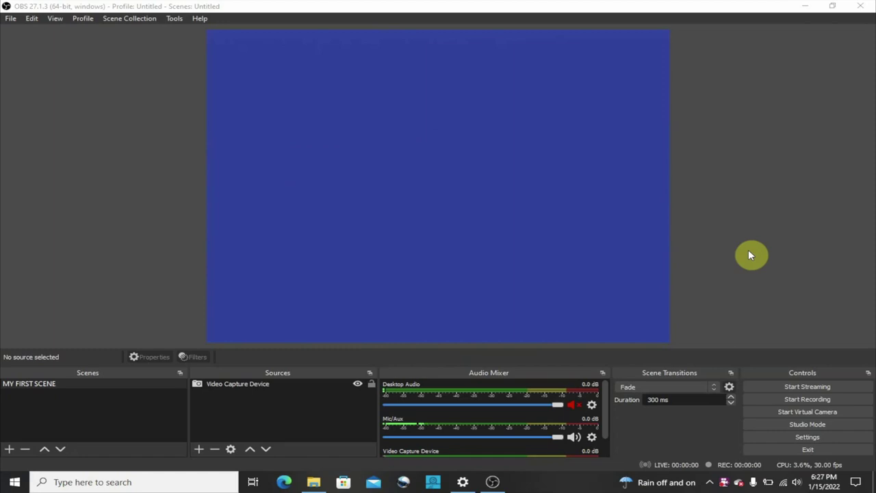
- Review the old Video Capture Device source's properties, then remove the source
click(596, 18)
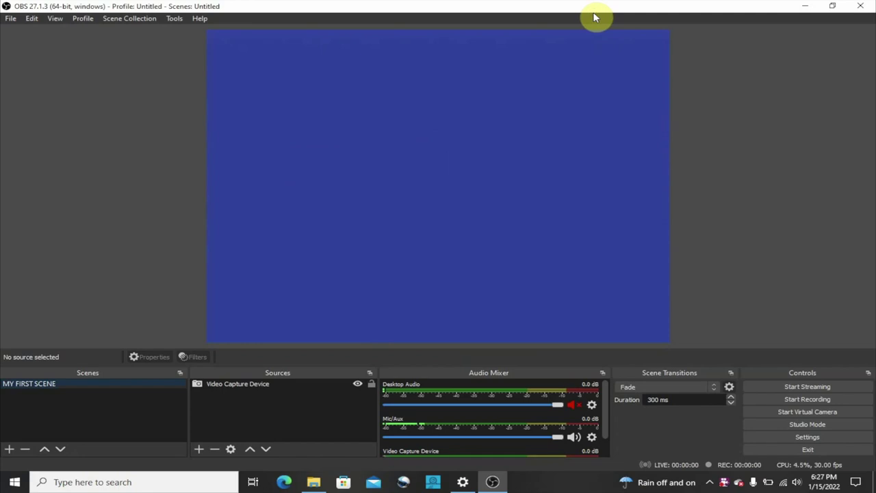
double_click(238, 383)
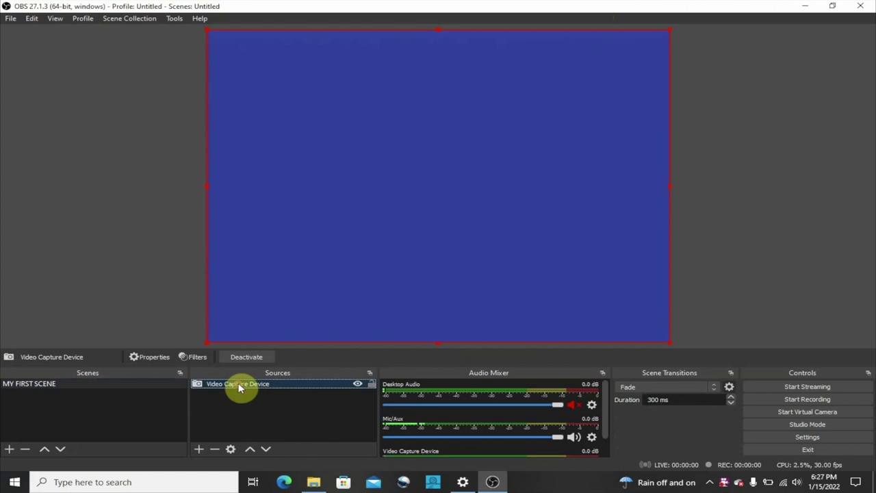
click(677, 428)
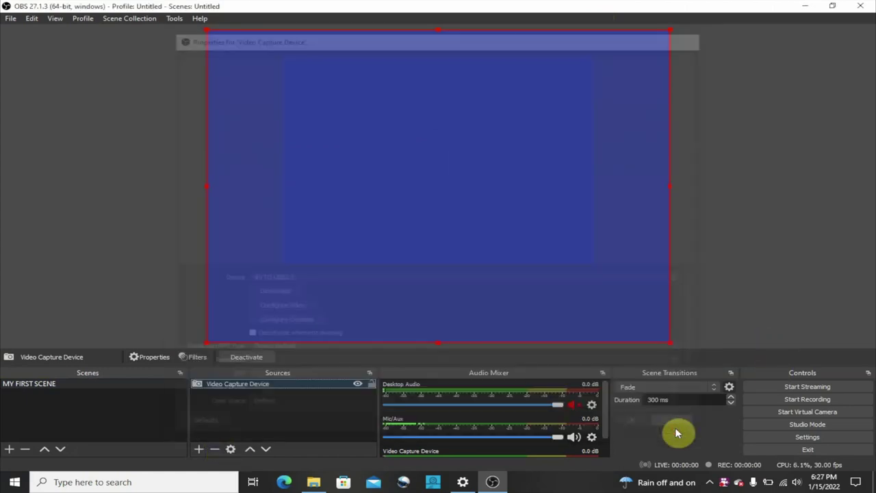
click(214, 449)
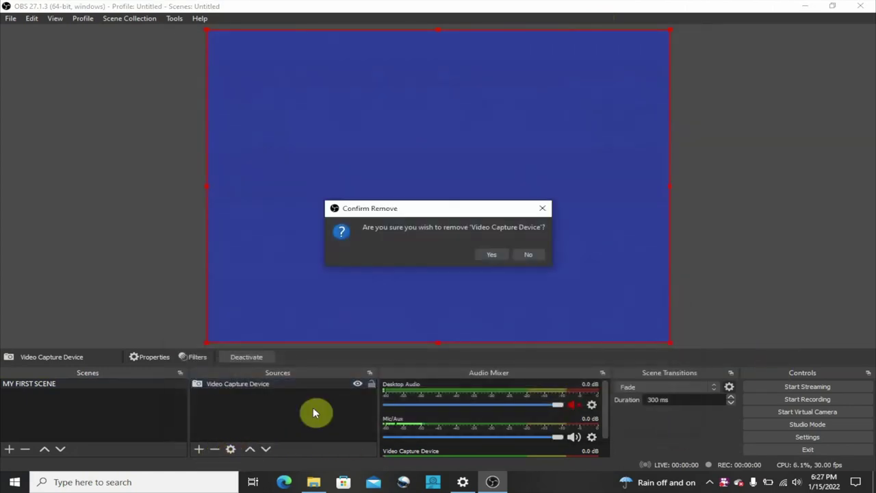
click(494, 254)
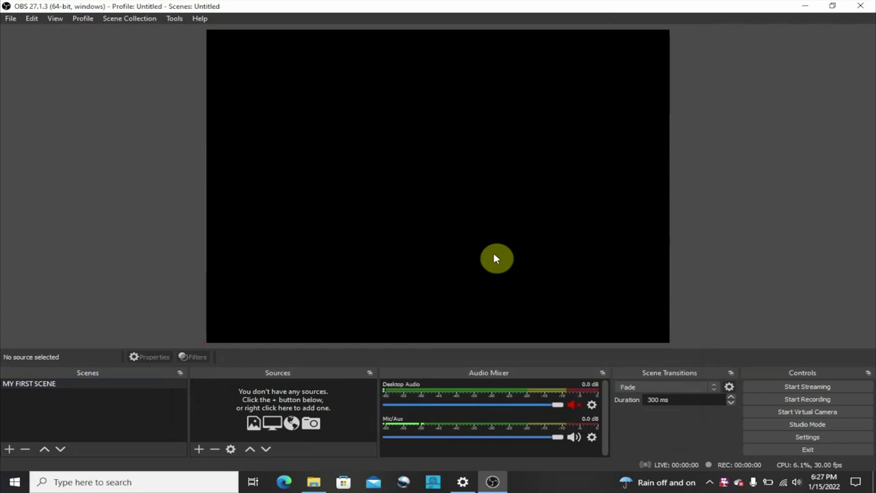
- Add a new Video Capture Device source set to AV TO USB2.0 and confirm it
click(198, 449)
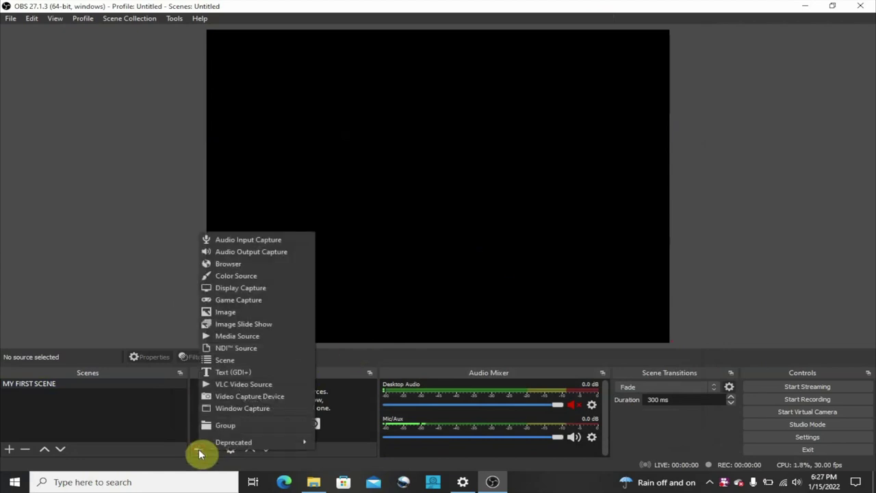
click(250, 396)
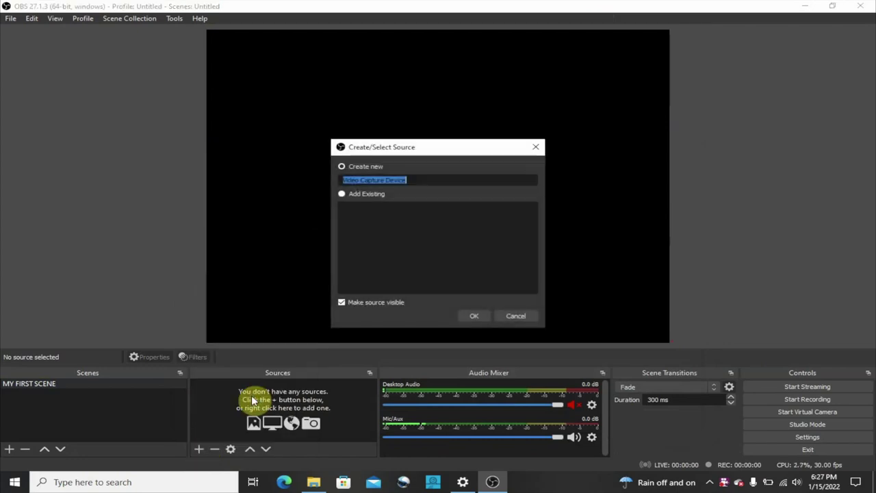
click(474, 319)
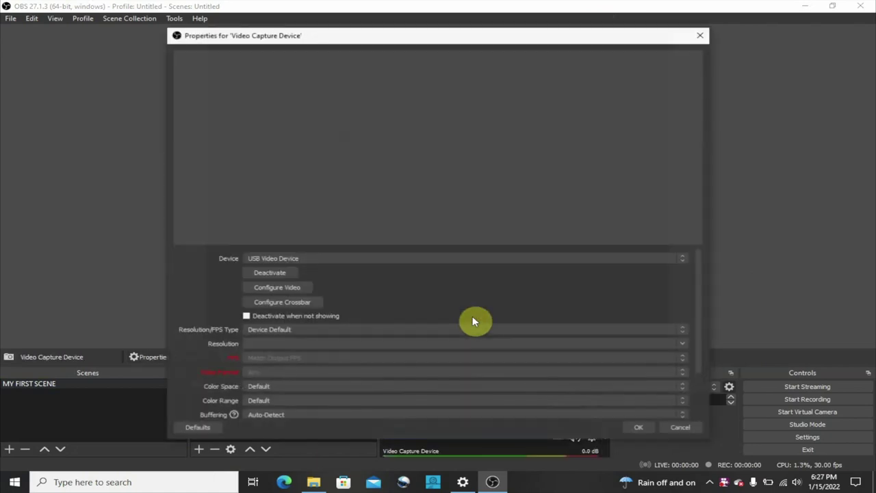
click(407, 258)
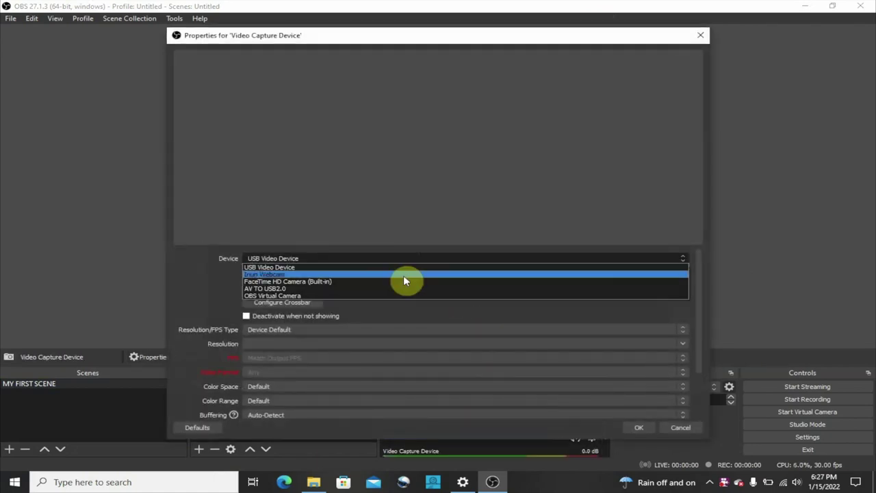
click(400, 288)
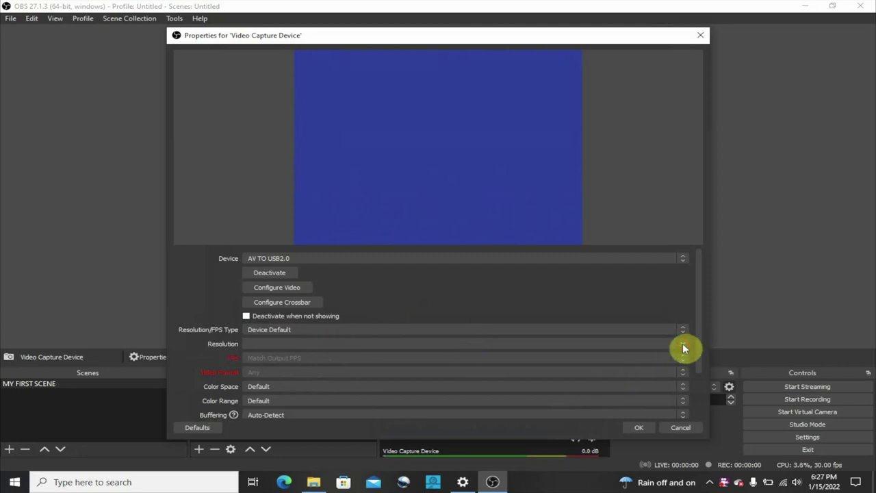
drag(698, 372, 699, 314)
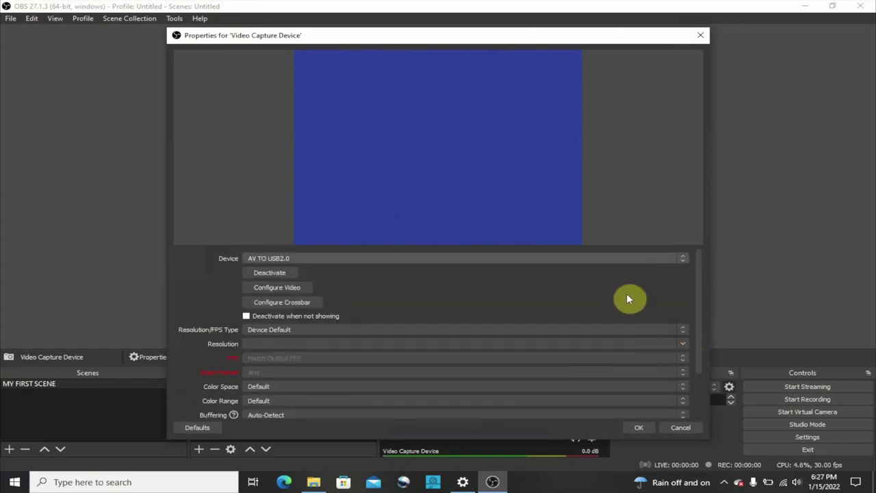
click(372, 259)
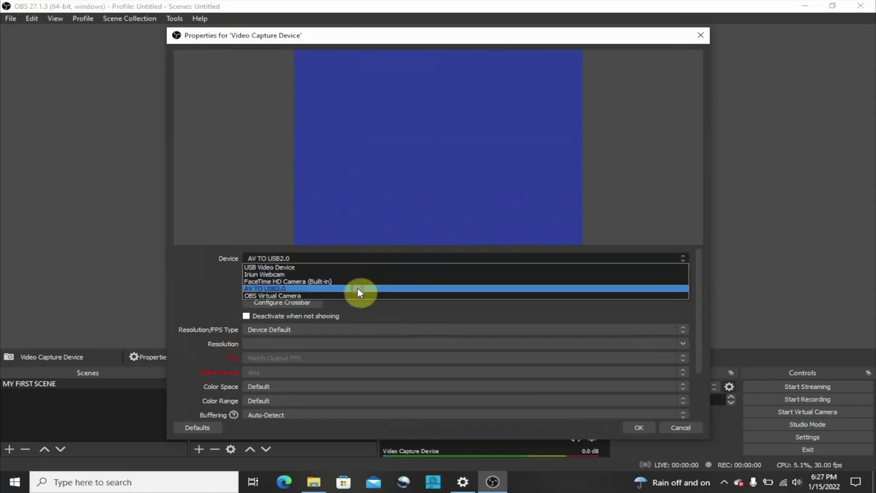
click(358, 288)
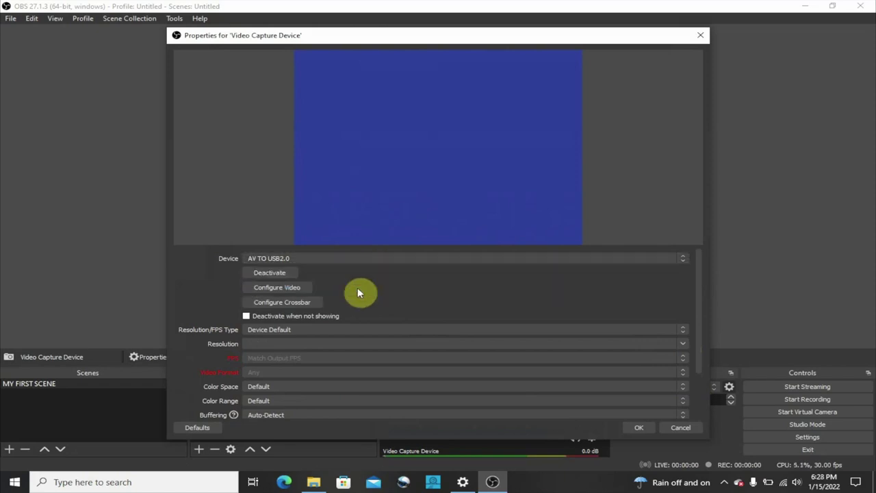
click(639, 428)
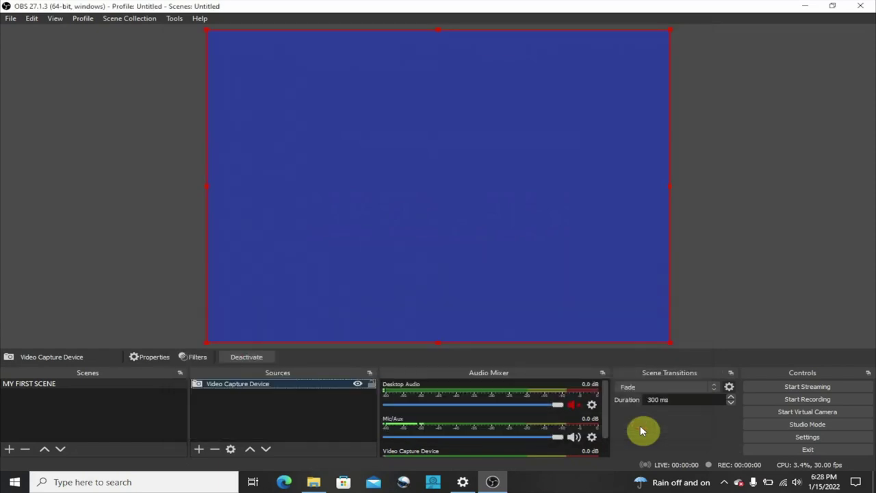
- In OBS Settings, review video resolution and keep Microphone (USB2.0 MIC) as Mic/Auxiliary Audio
click(756, 442)
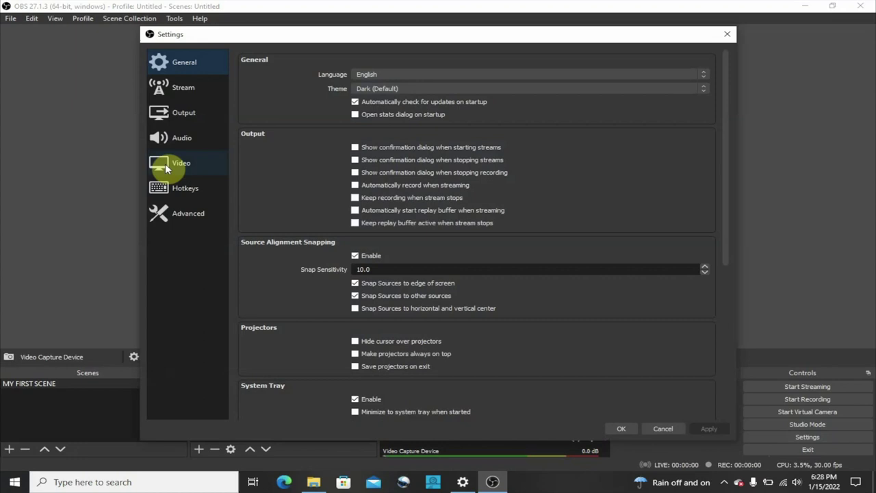
click(170, 170)
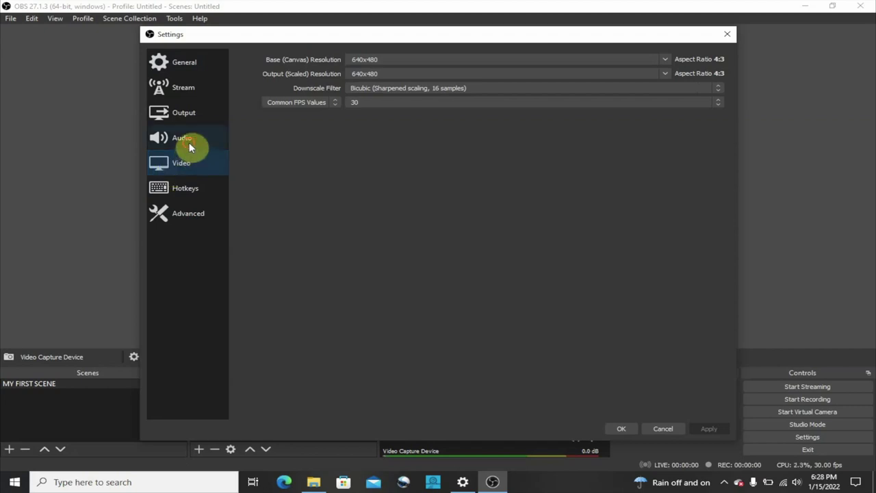
click(190, 146)
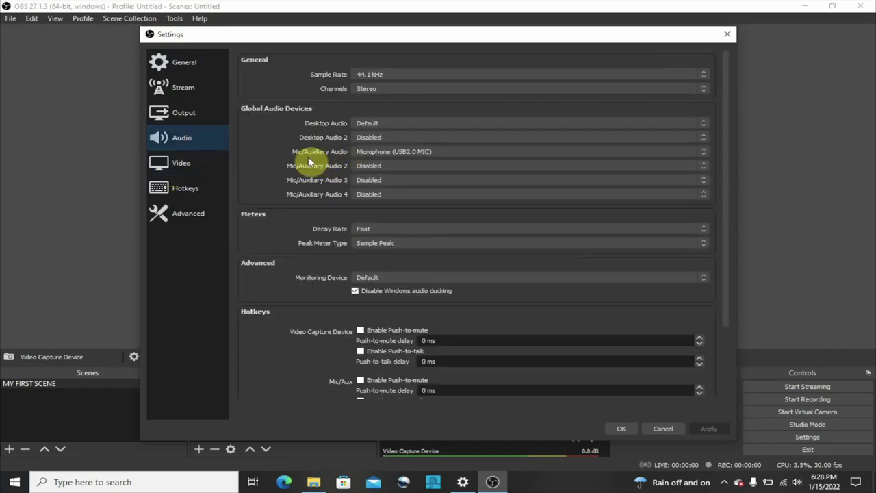
click(376, 152)
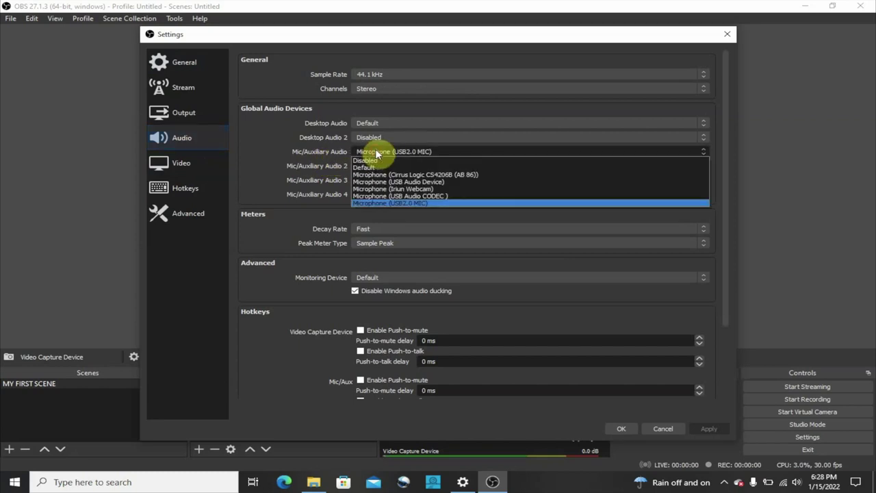
click(381, 202)
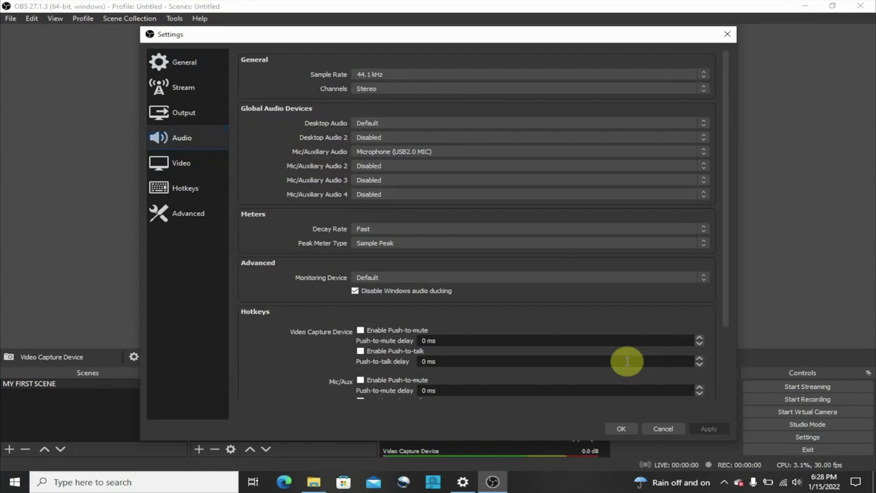
click(621, 429)
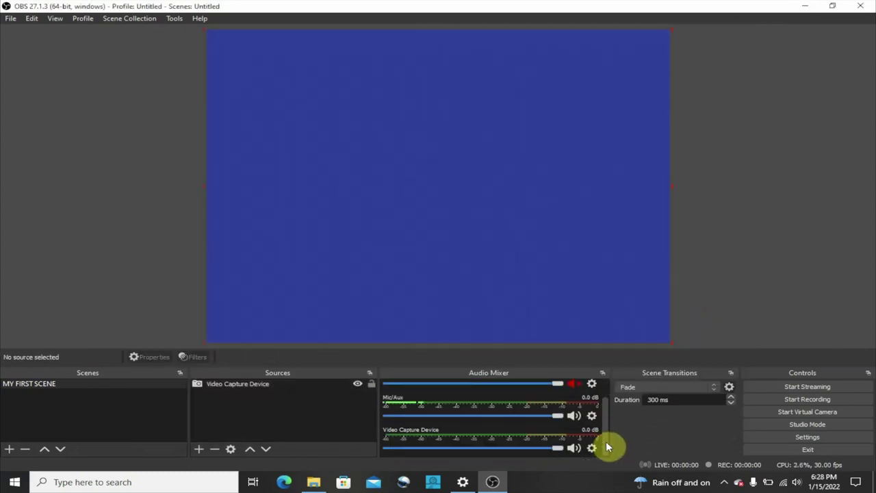
drag(606, 440, 272, 419)
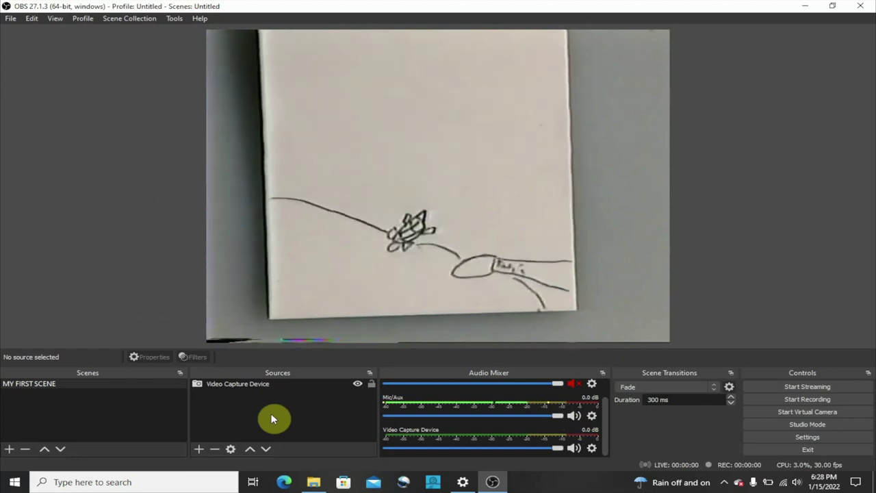
click(772, 401)
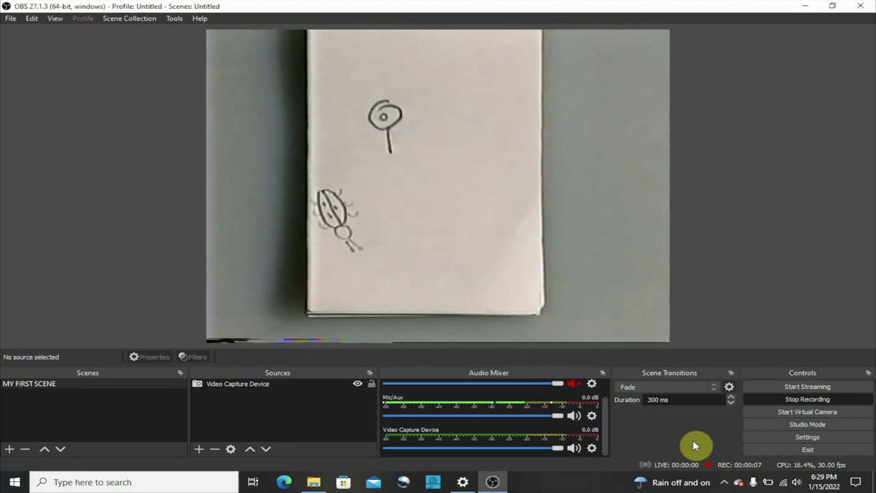
click(776, 401)
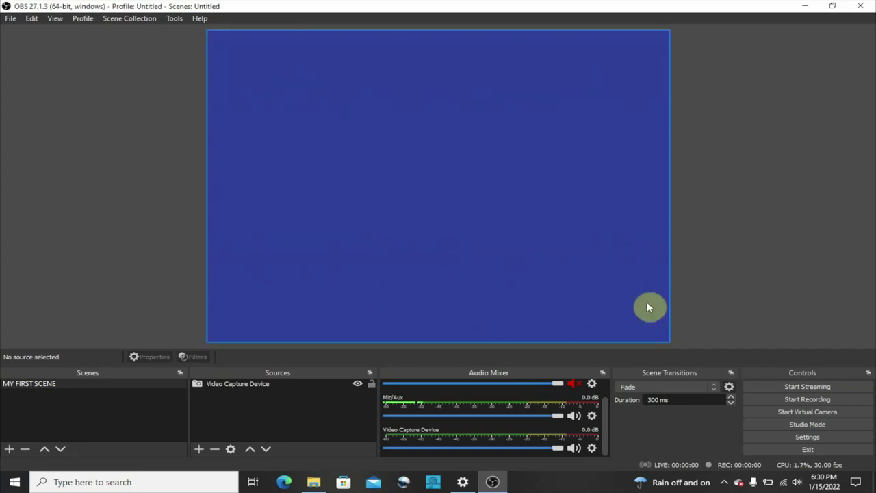
click(462, 482)
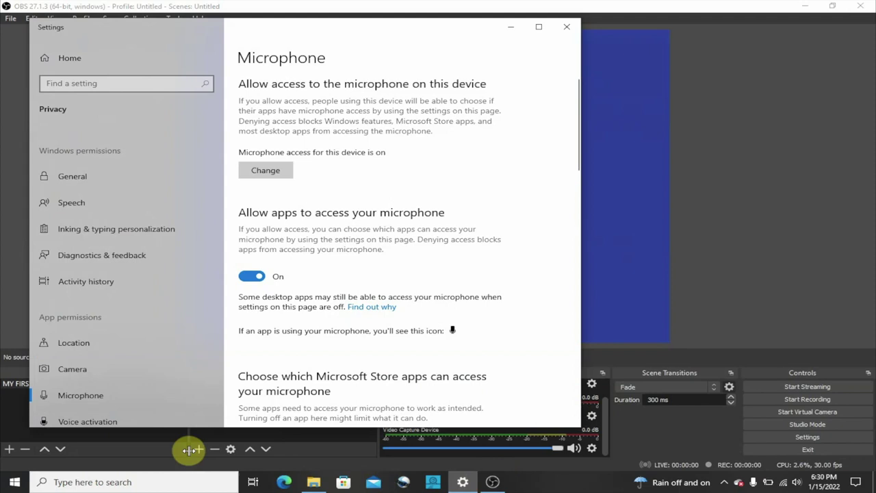
click(130, 482)
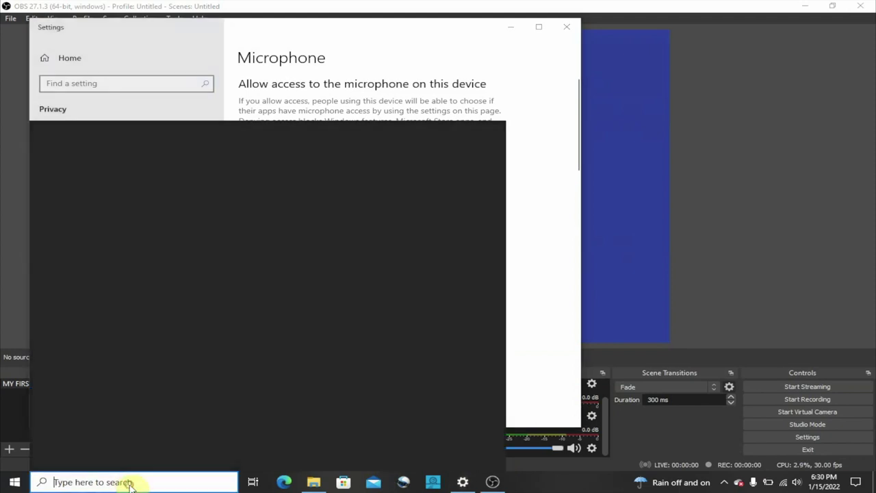
text(camera)
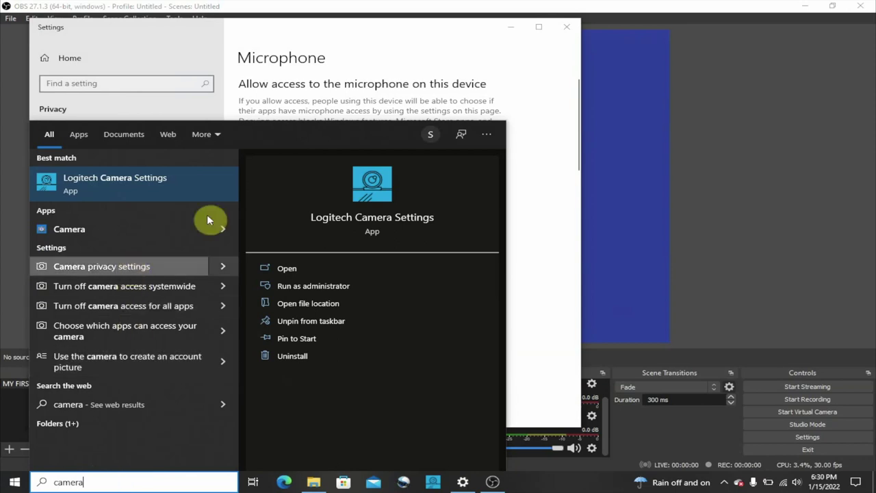
click(367, 39)
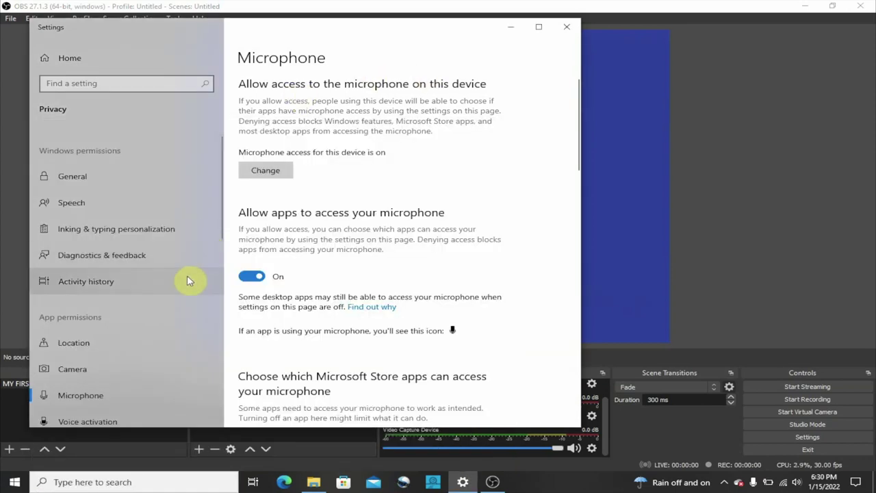
click(125, 373)
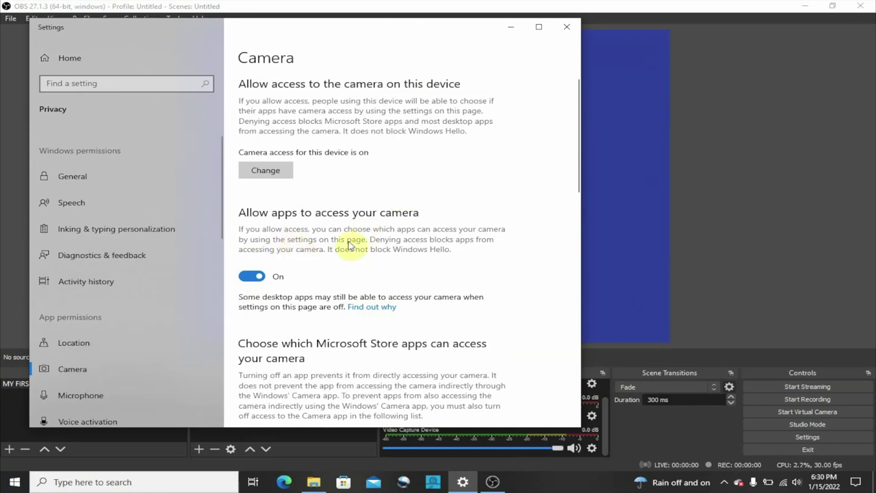
scroll(354, 245, down, 12)
scroll(365, 240, down, 2)
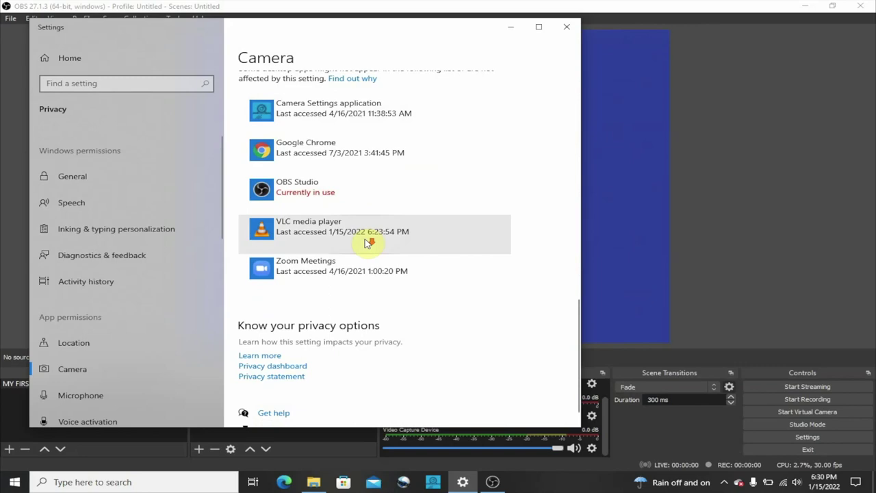
scroll(342, 219, up, 3)
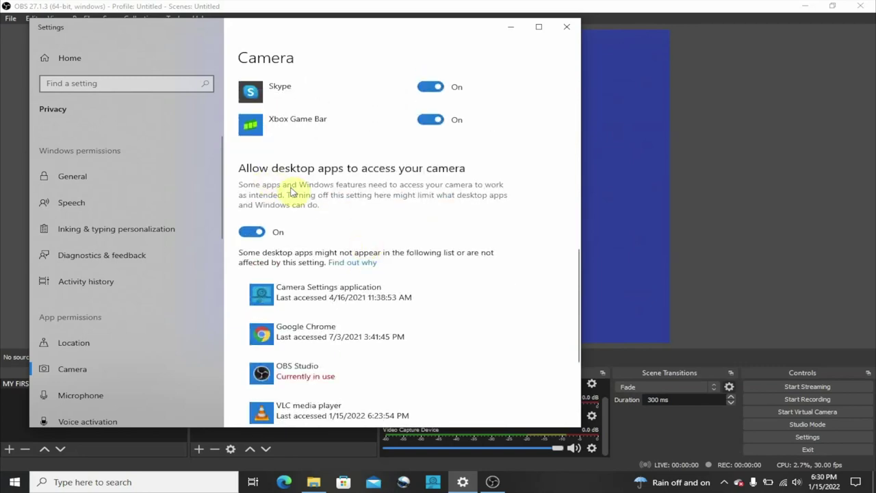
scroll(292, 189, down, 3)
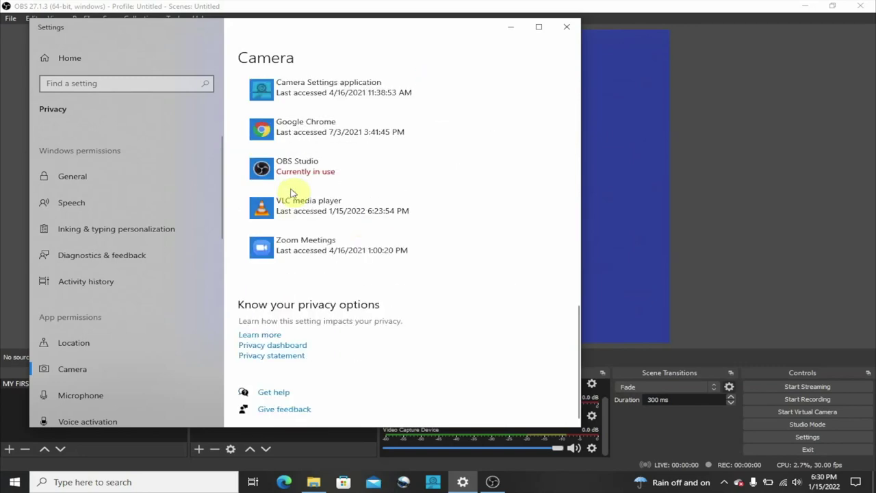
scroll(288, 178, up, 2)
scroll(288, 178, down, 3)
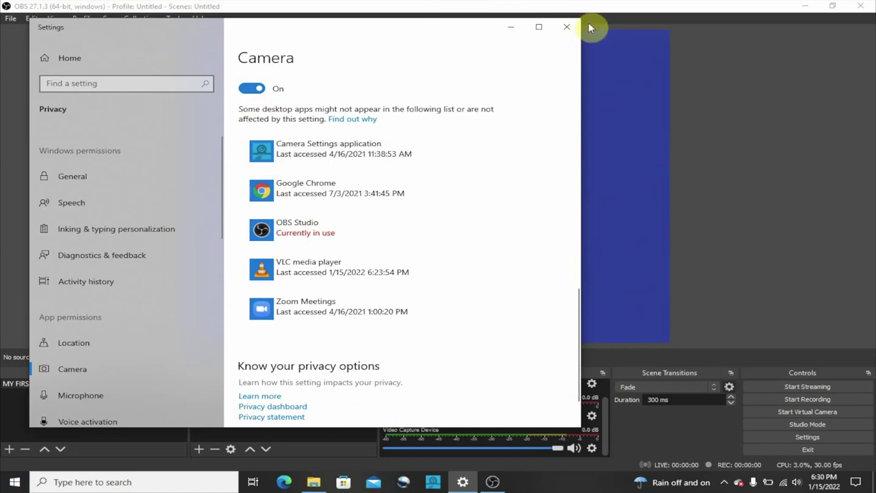
click(570, 28)
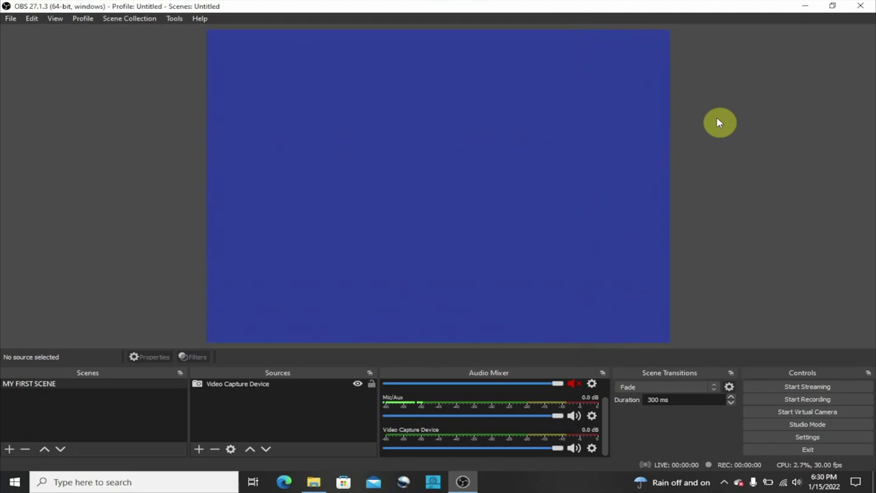
- Close OBS and play the DirectShow capture device in VLC with default settings
click(861, 6)
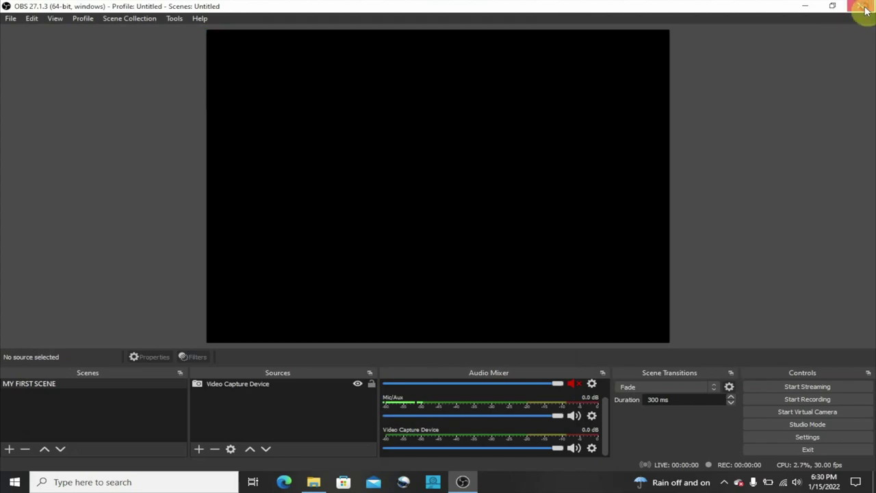
double_click(23, 247)
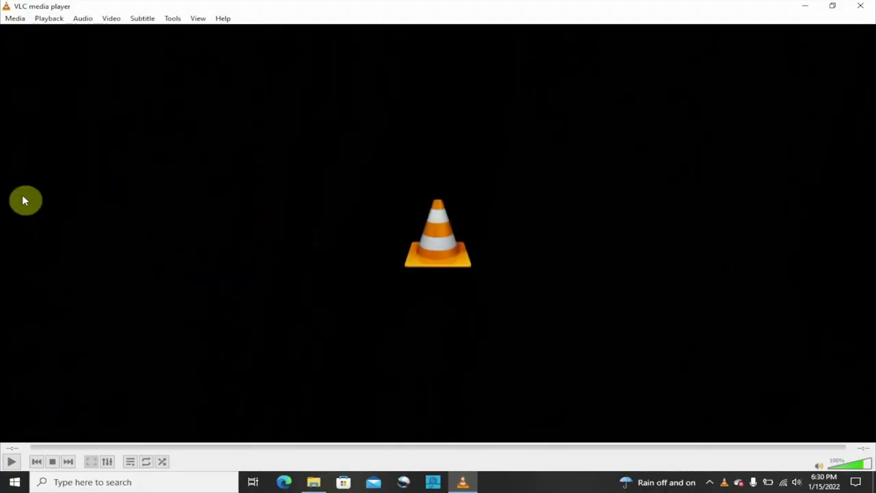
click(16, 20)
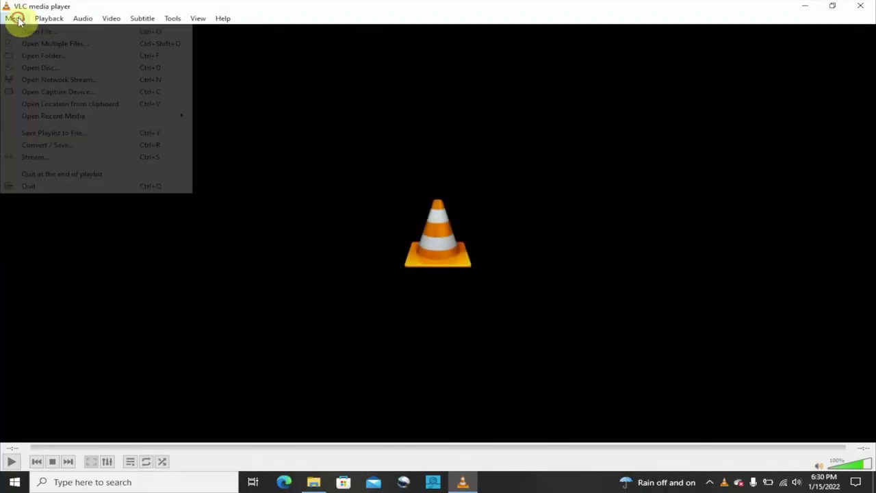
click(47, 92)
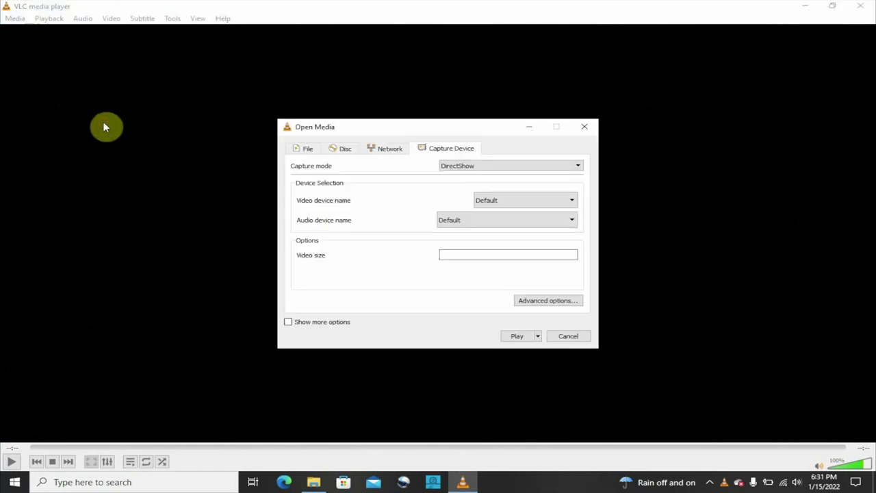
click(518, 336)
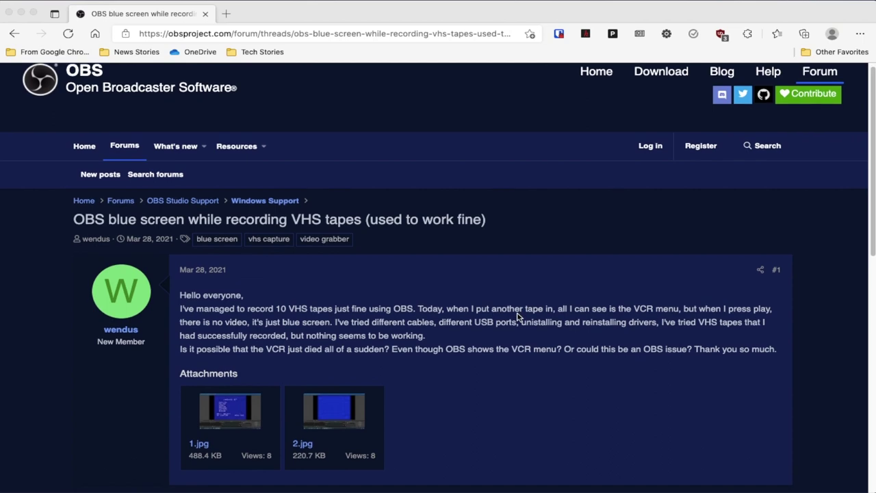
scroll(518, 316, down, 4)
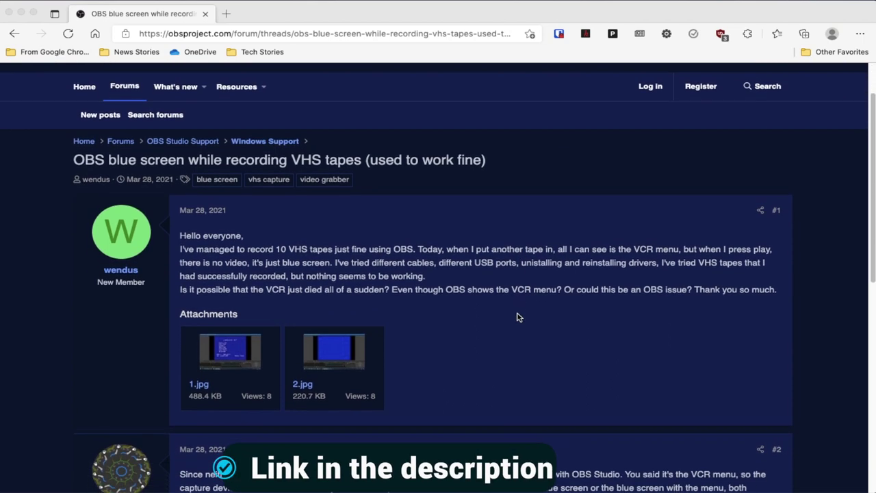
scroll(518, 316, down, 4)
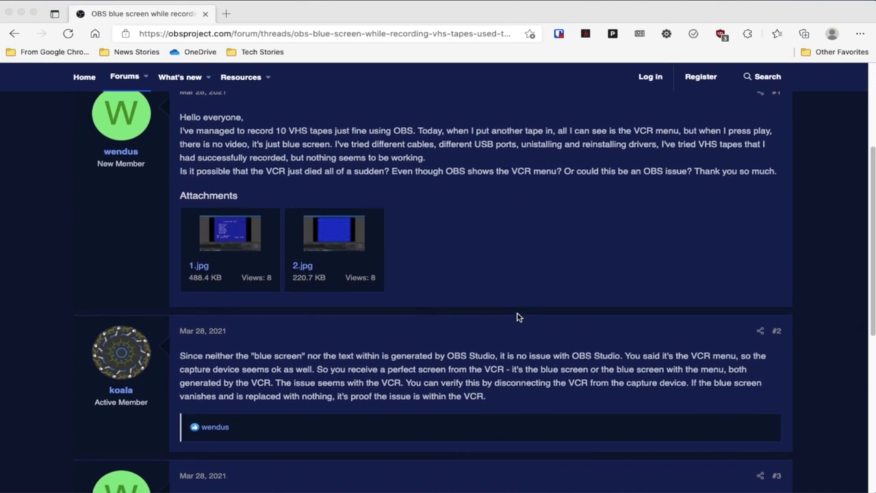
scroll(519, 316, down, 4)
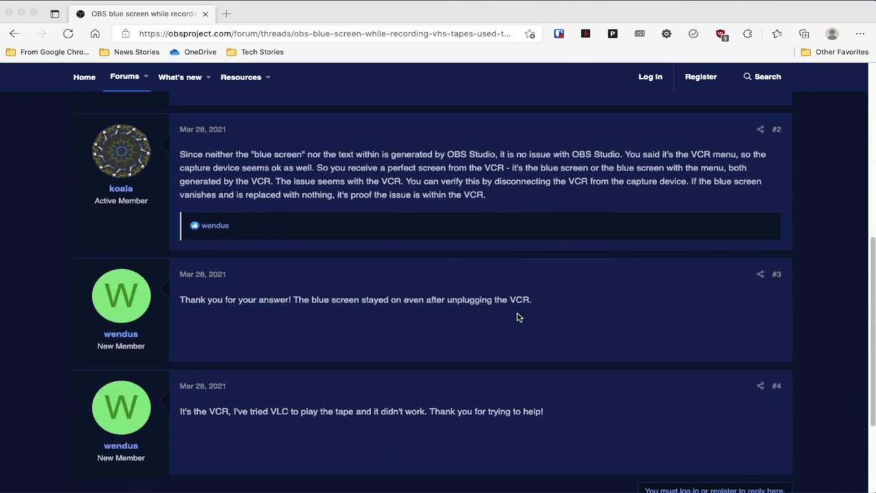
scroll(518, 316, up, 2)
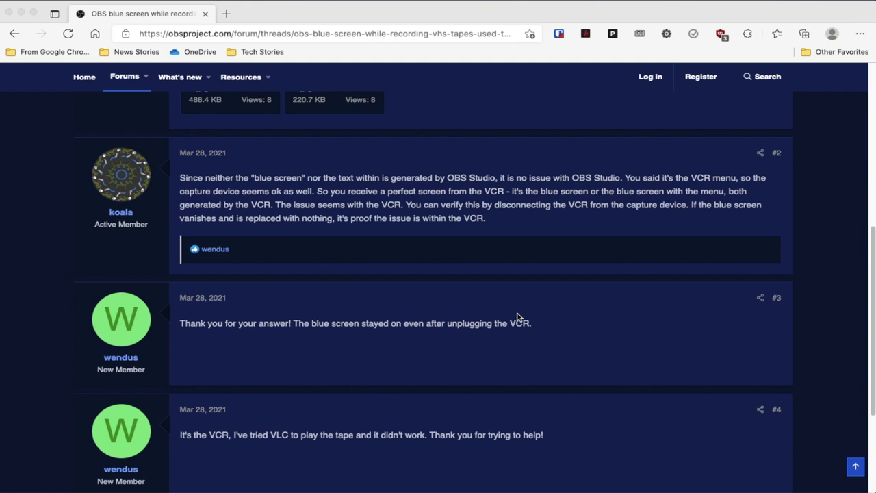
scroll(518, 317, up, 1)
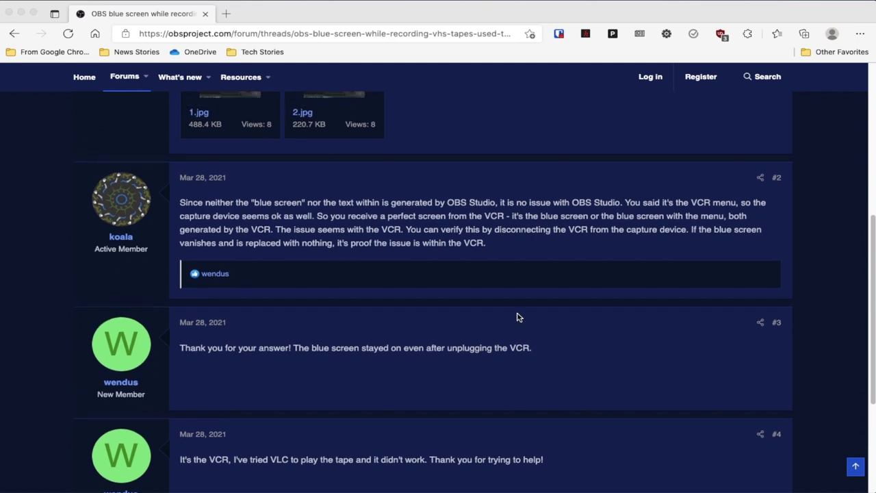
scroll(519, 317, up, 1)
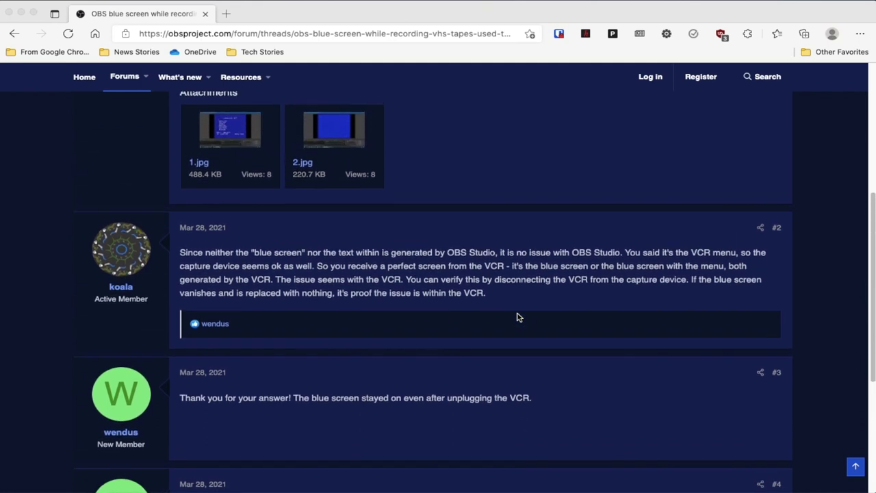